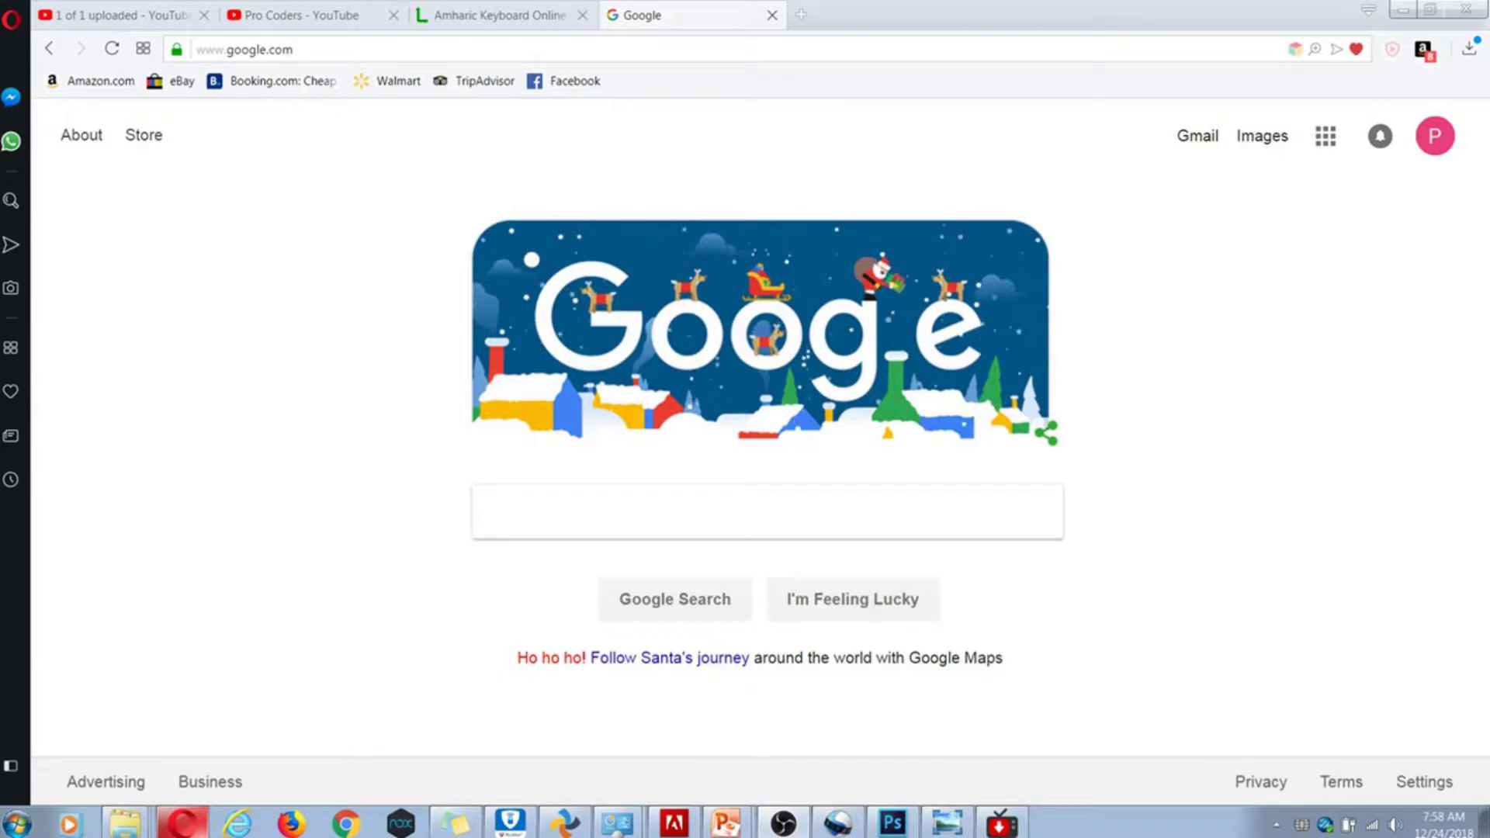
# Search Google for "eclipse for java developers" and open the Eclipse IDE for Java Developers package page.
pyautogui.click(353, 511)
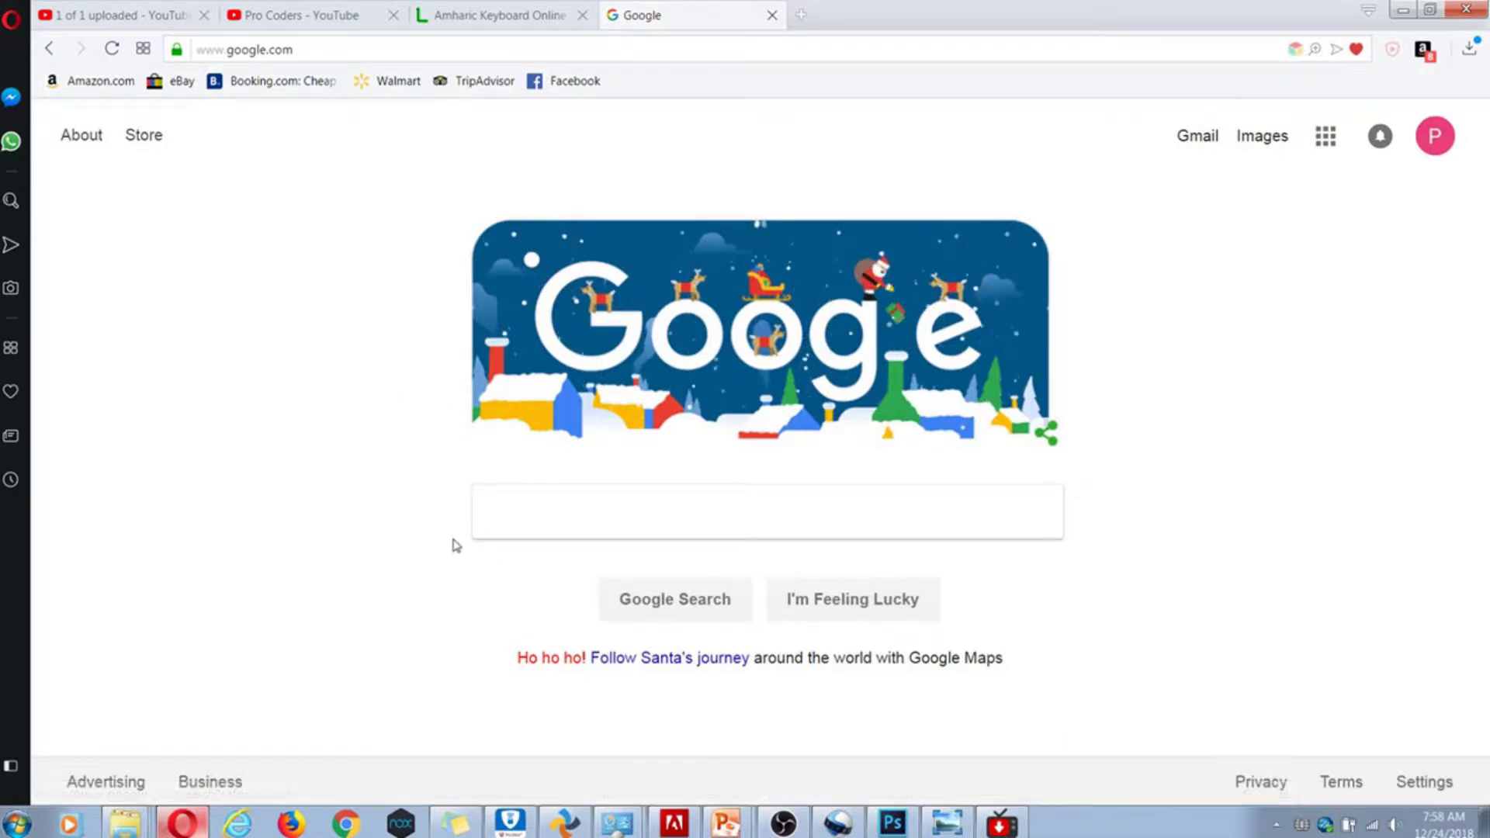
pyautogui.click(524, 506)
pyautogui.write('Eclipse ')
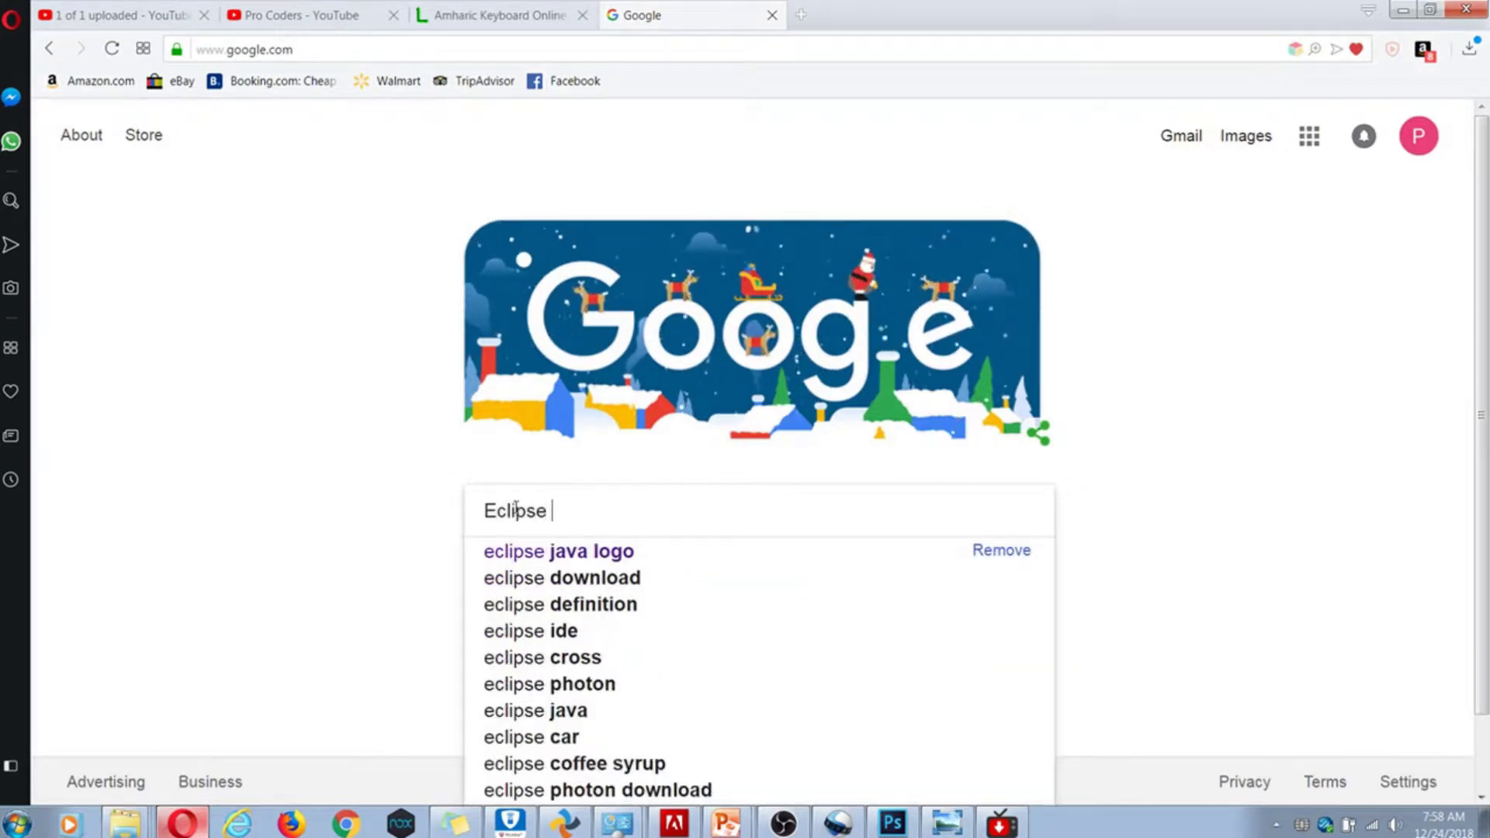
pyautogui.write('for jav')
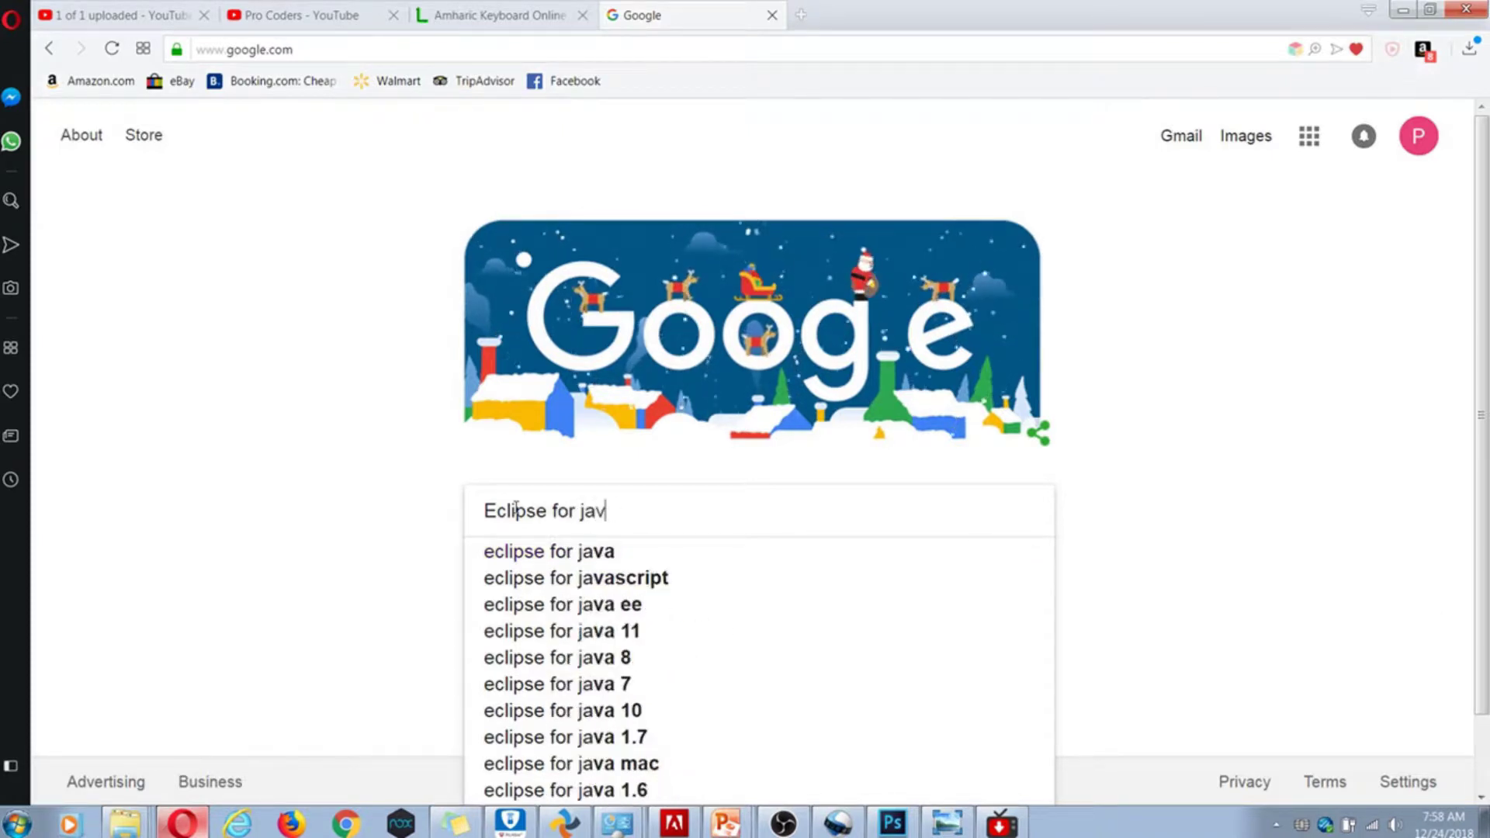
pyautogui.write('a dev')
pyautogui.press('Down')
pyautogui.press('Return')
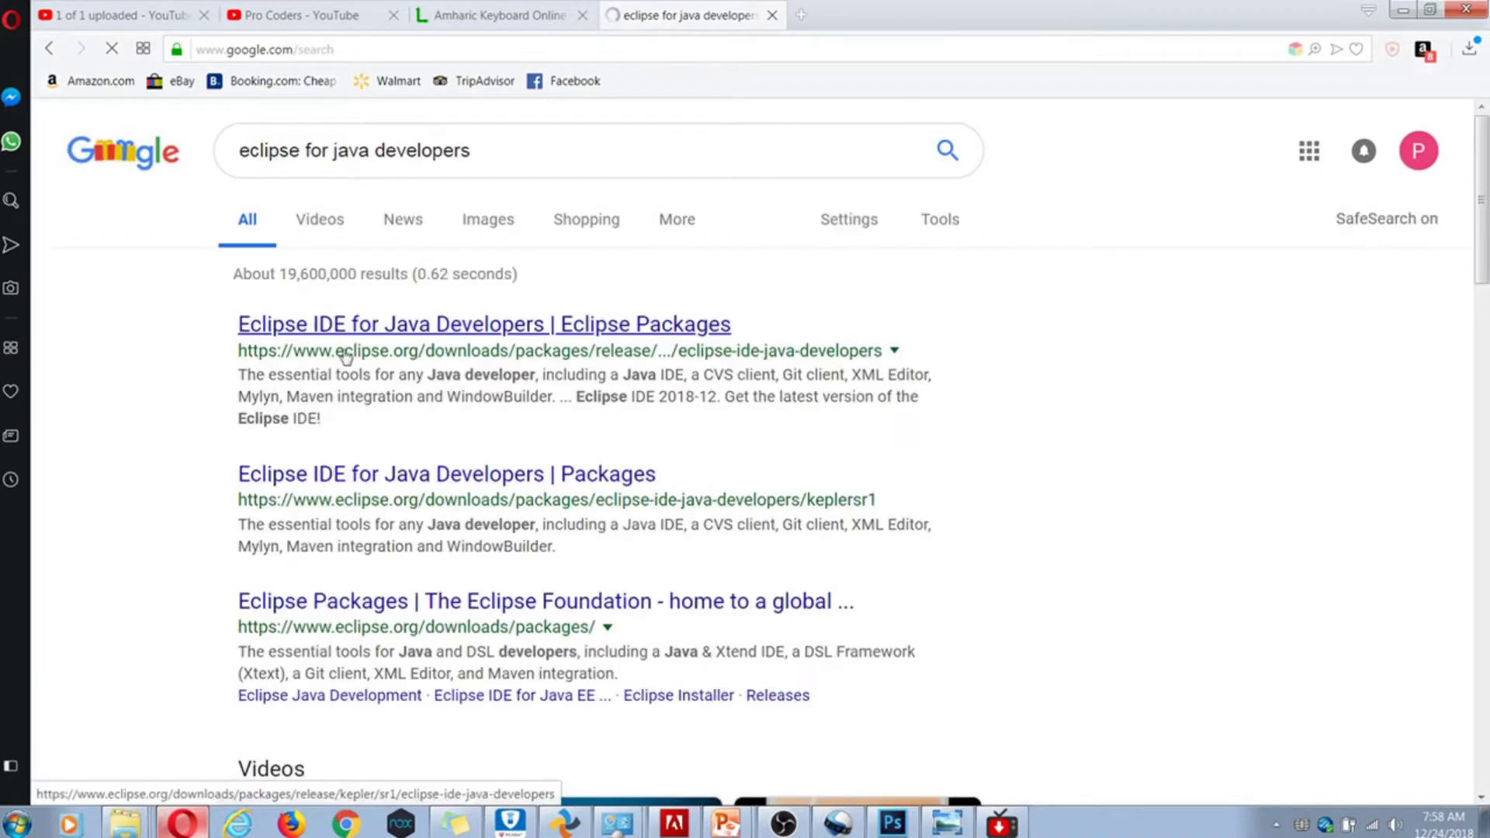
pyautogui.click(360, 325)
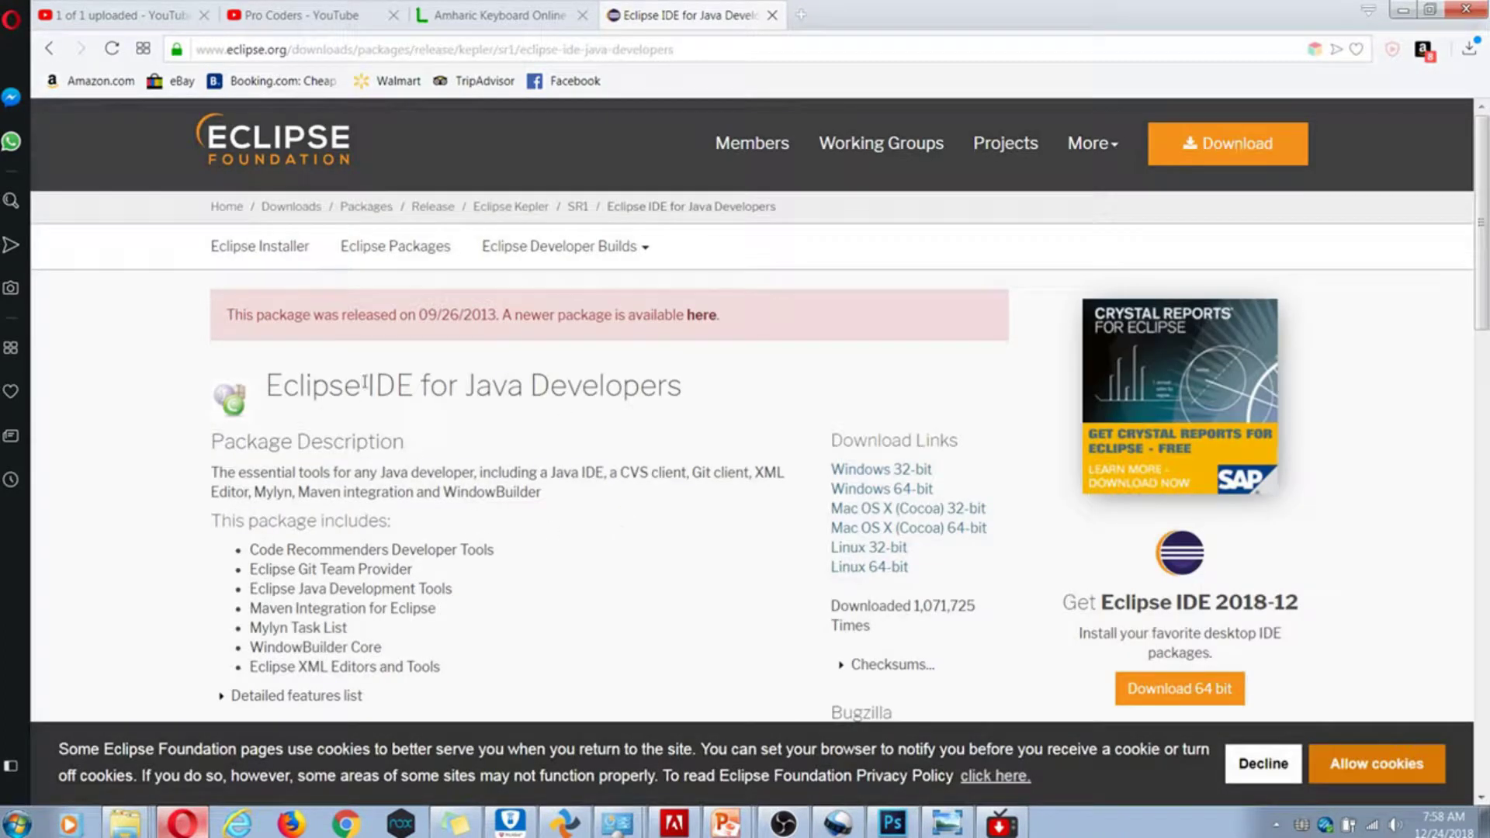
# Download the 64-bit Eclipse IDE 2018-12 installer and save eclipse-inst-win64.exe to the Desktop.
pyautogui.scroll(-5, 392, 463)
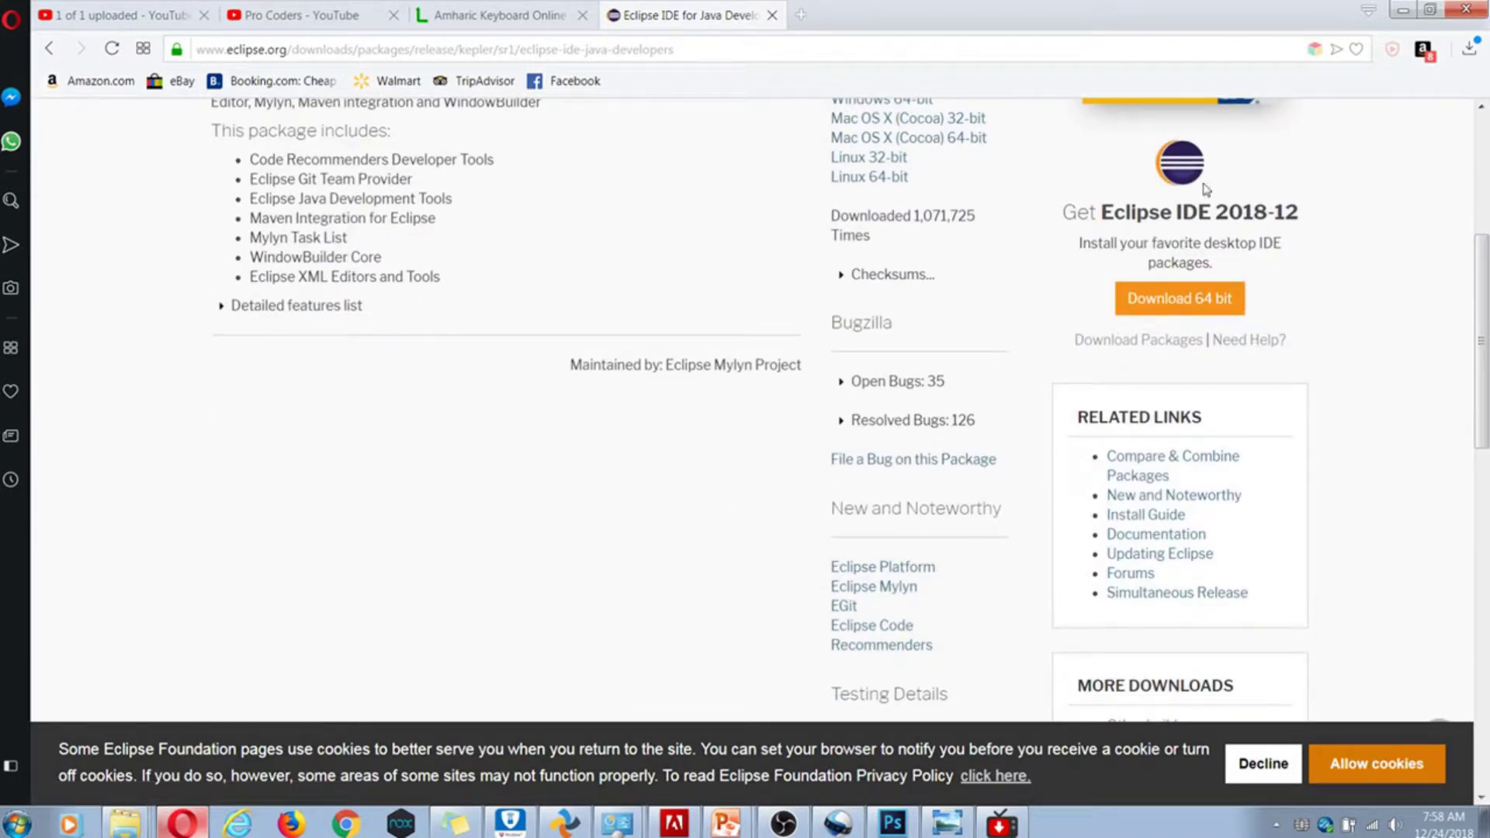
pyautogui.scroll(3, 1213, 241)
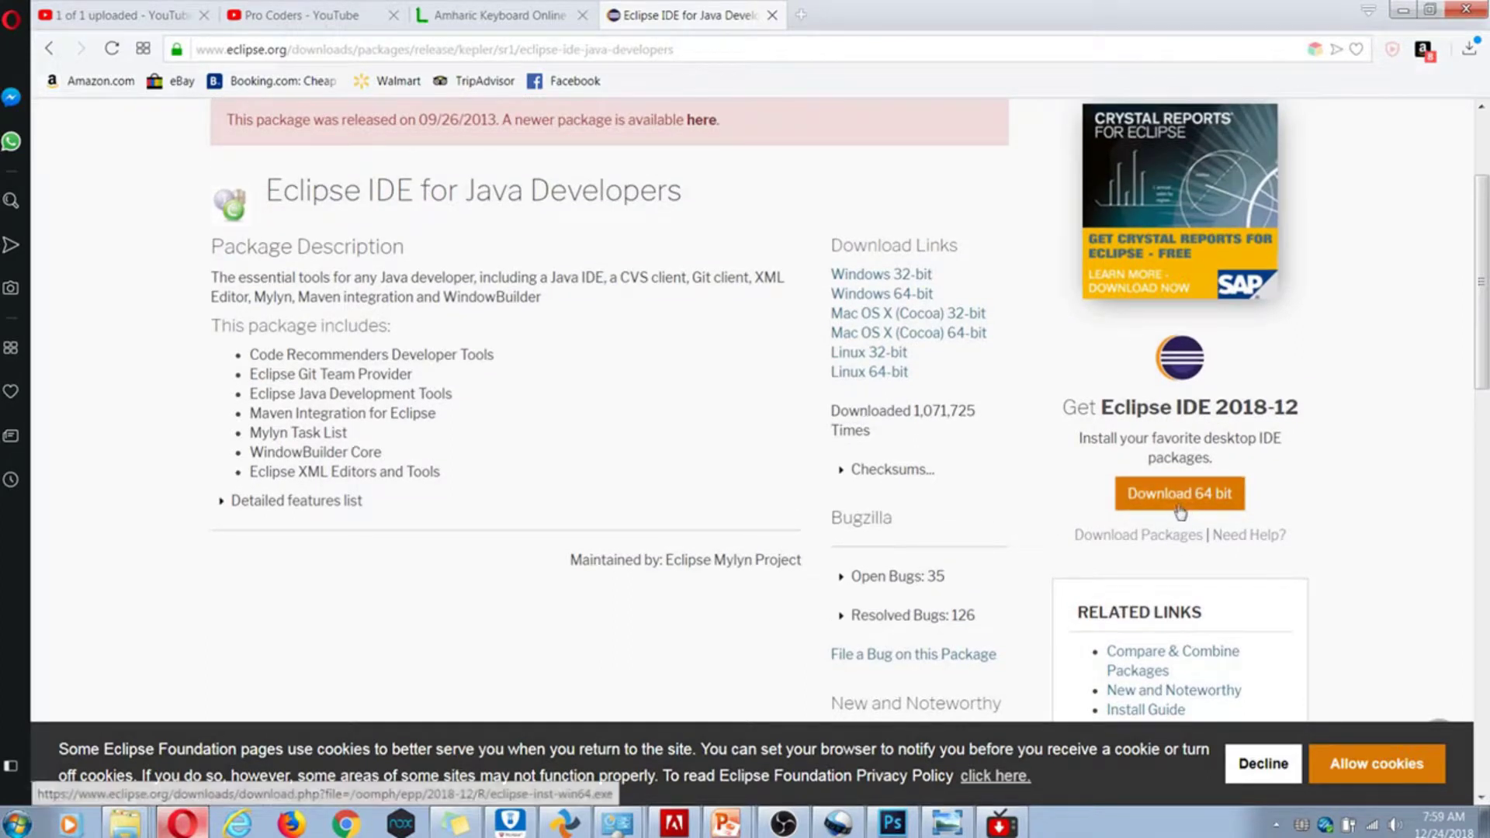
pyautogui.scroll(3, 1188, 505)
pyautogui.scroll(-3, 1188, 504)
pyautogui.scroll(3, 1188, 505)
pyautogui.scroll(-1, 1191, 506)
pyautogui.click(1228, 592)
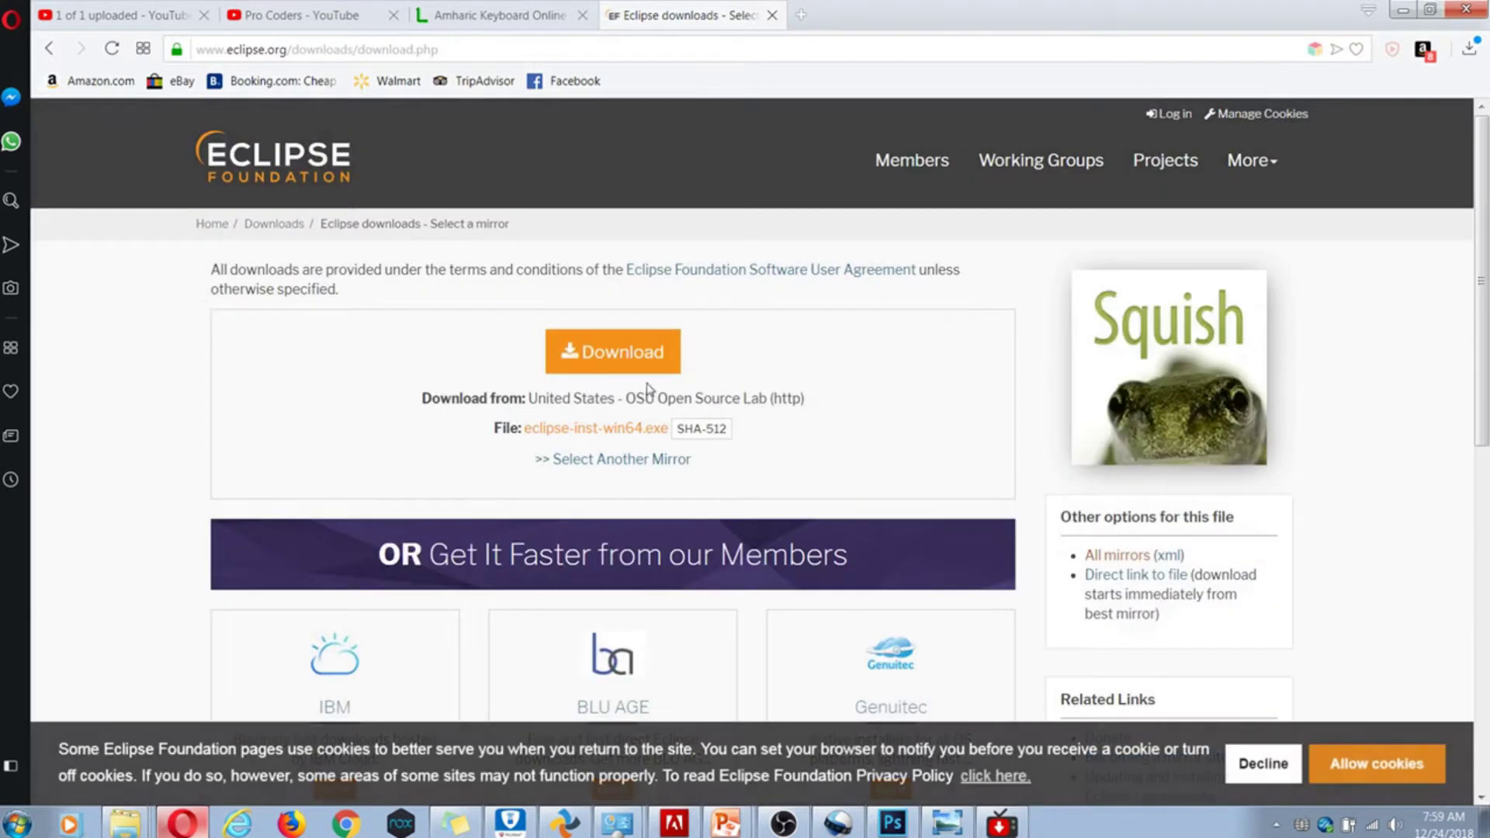
pyautogui.click(631, 368)
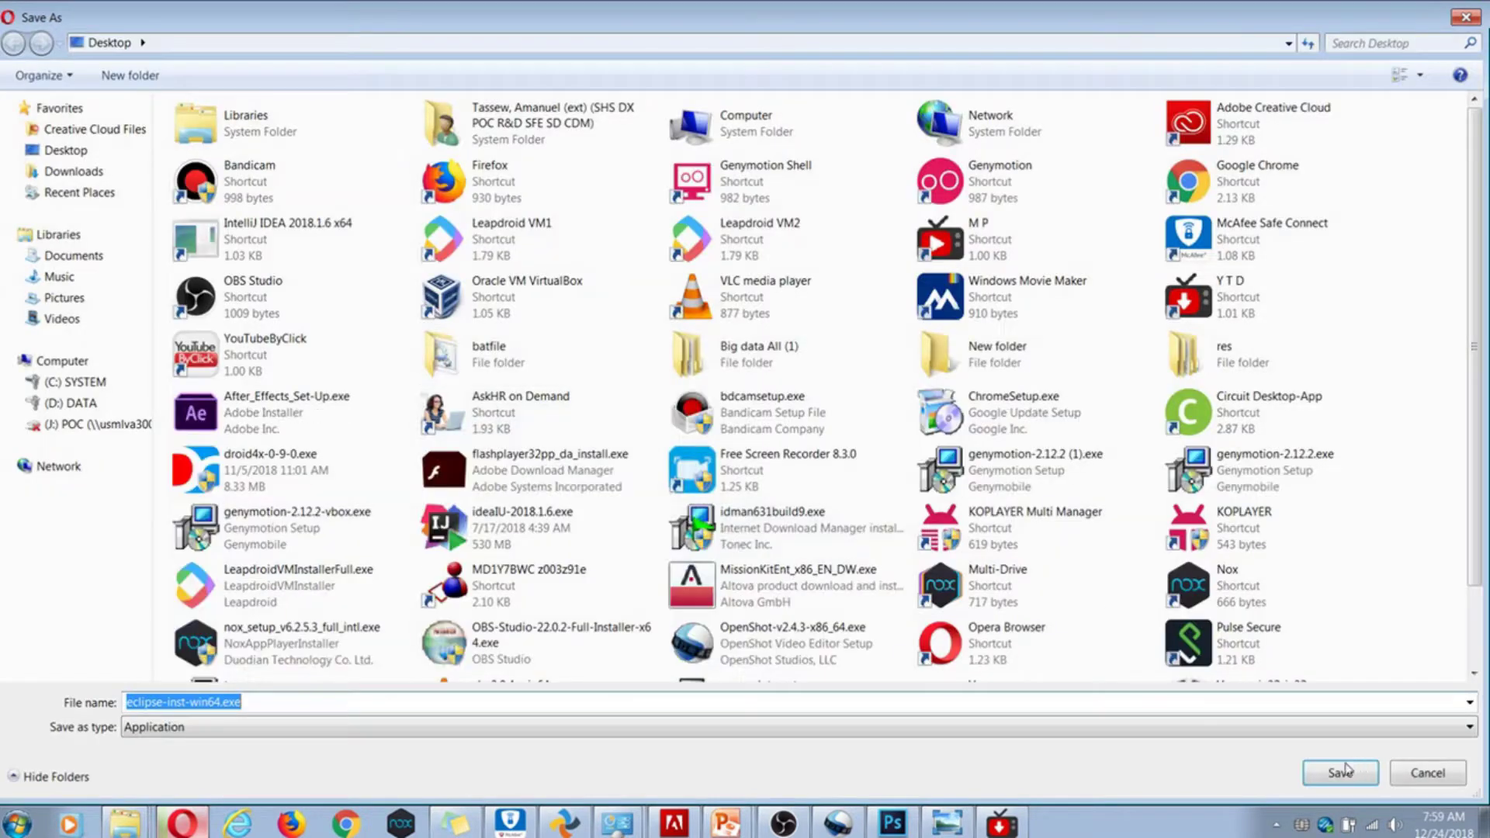
pyautogui.click(1340, 772)
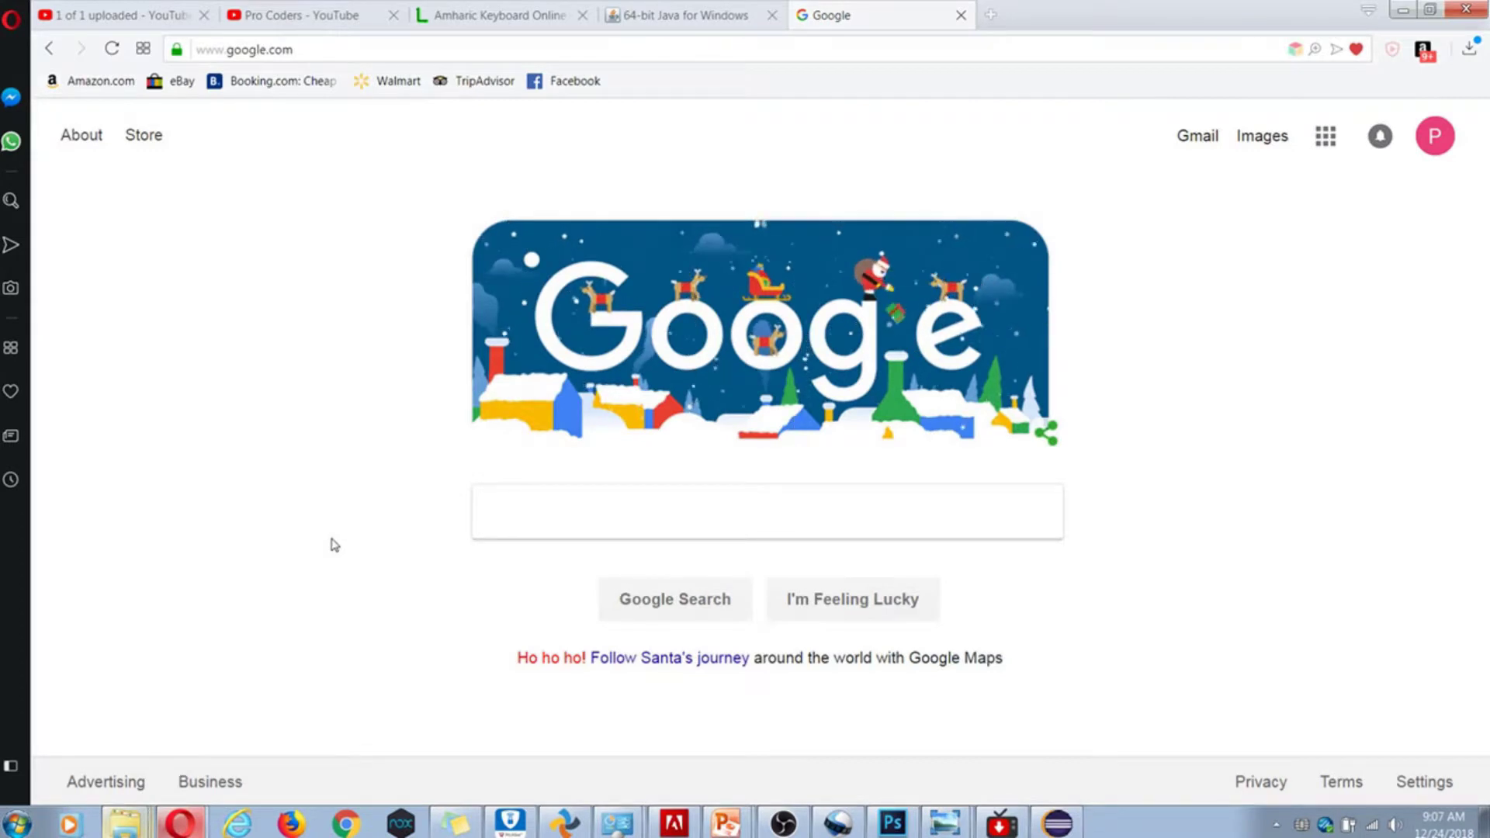
# Search Google for "Jdk download" and open Oracle's Java SE Downloads page.
pyautogui.click(629, 515)
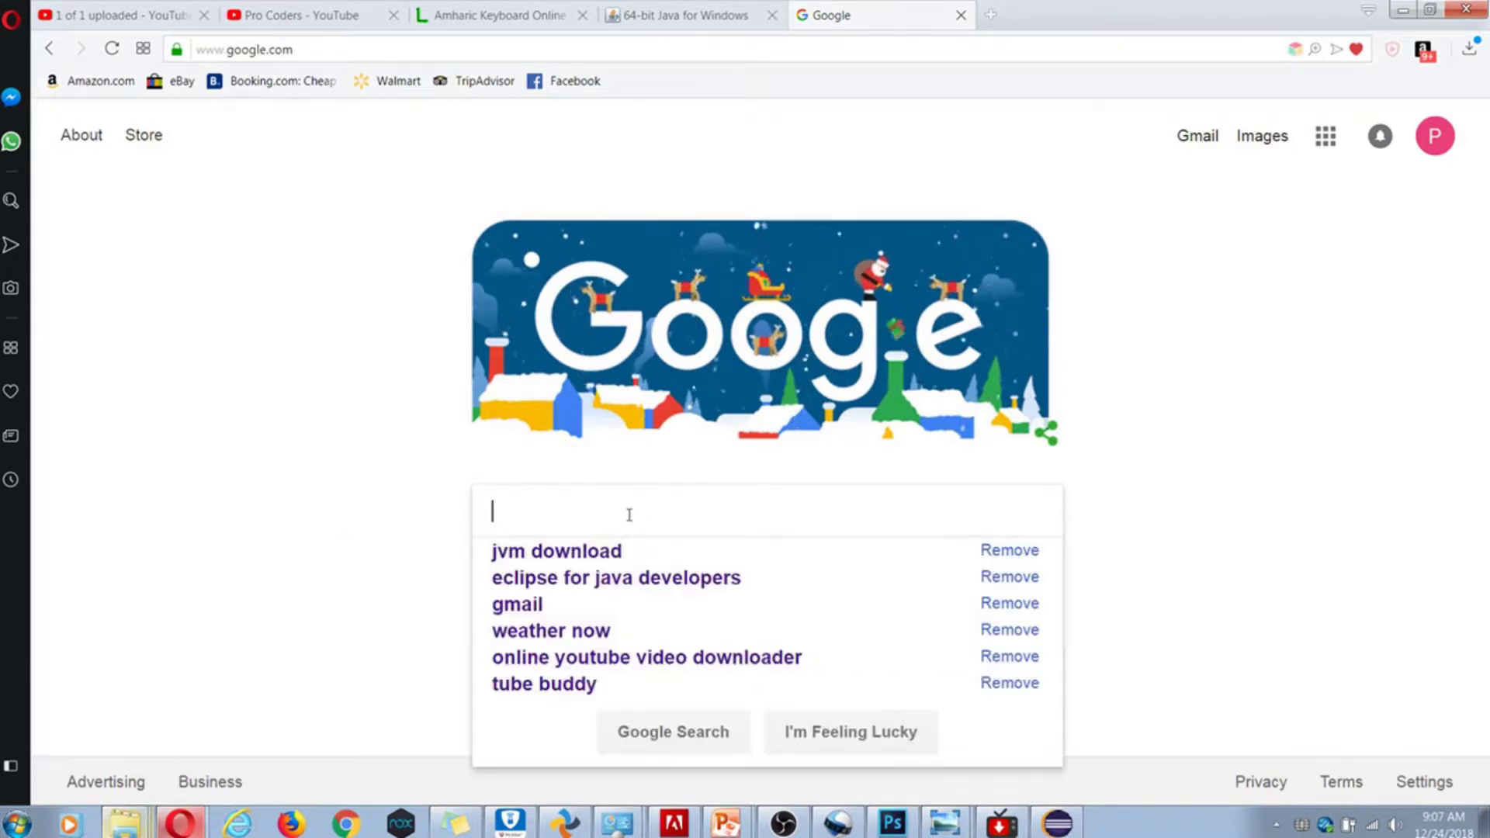
pyautogui.write('Jdk download')
pyautogui.press('Return')
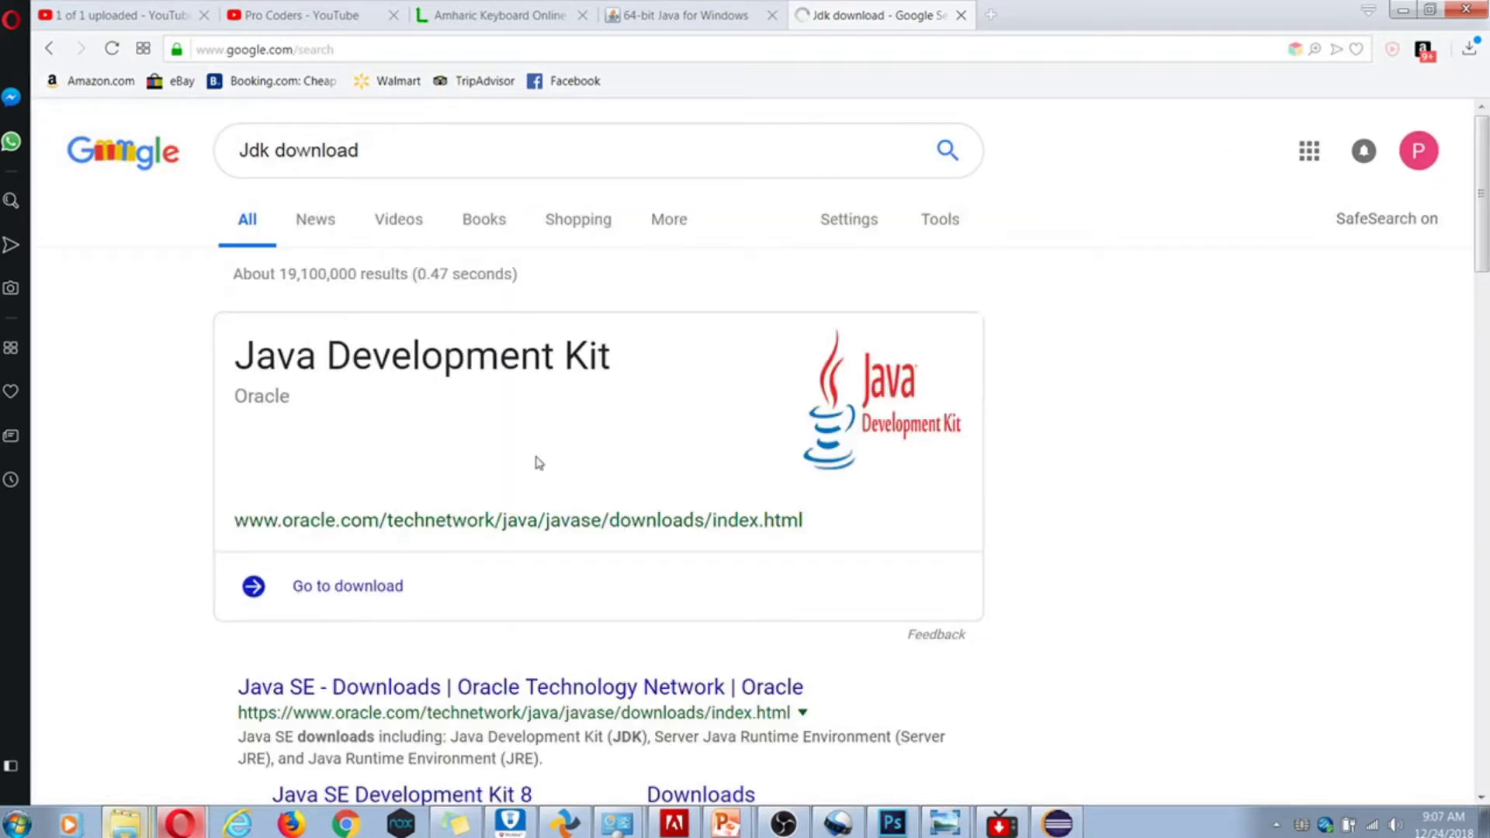
pyautogui.scroll(-4, 393, 475)
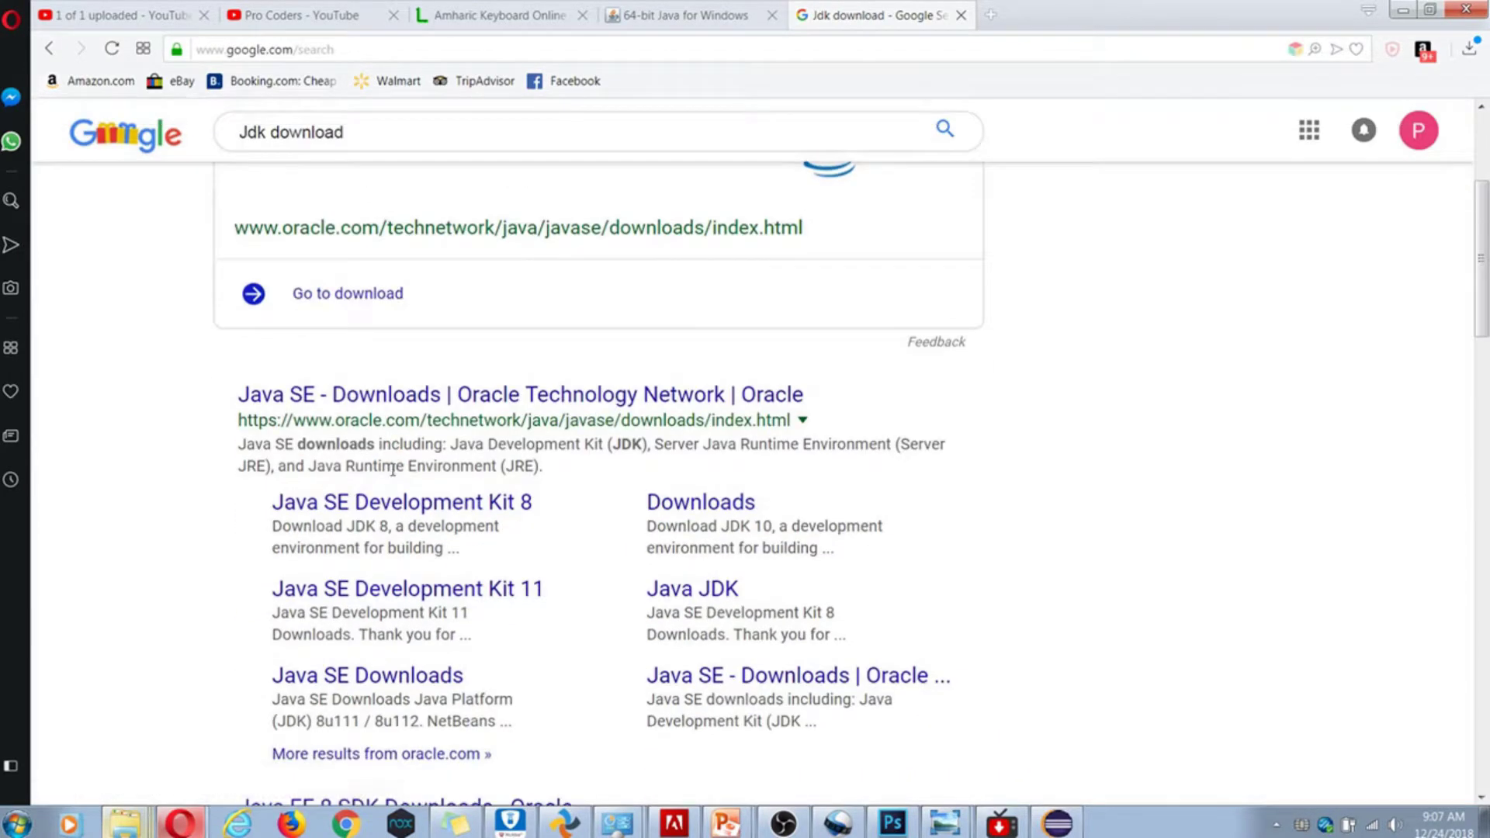
pyautogui.click(408, 416)
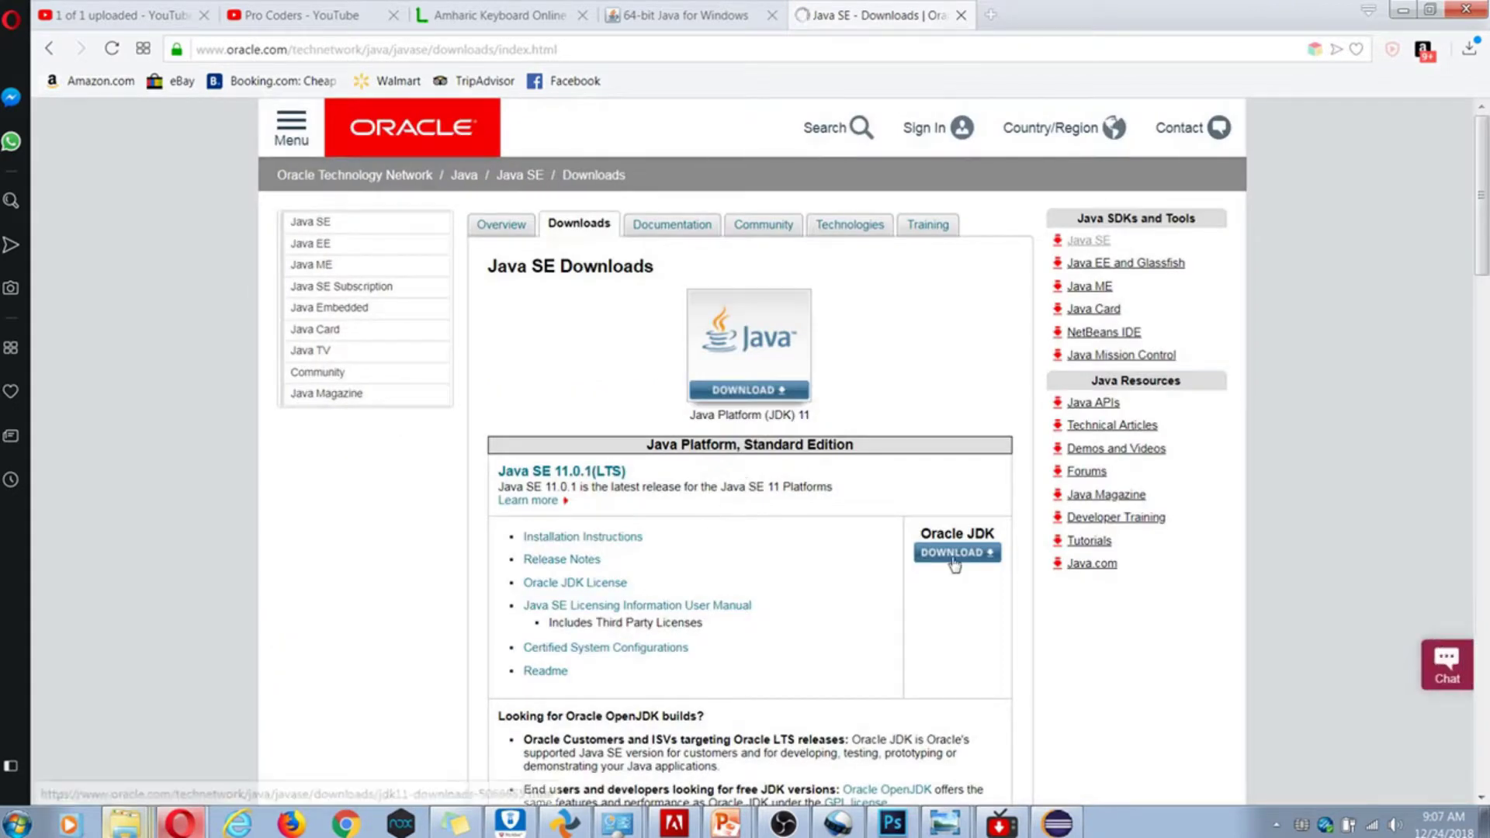
# Open the JDK download page for Java SE 8u191 / 8u192 and accept the Java SE Development Kit 8u191 license agreement.
pyautogui.scroll(-4, 704, 599)
pyautogui.scroll(-1, 704, 599)
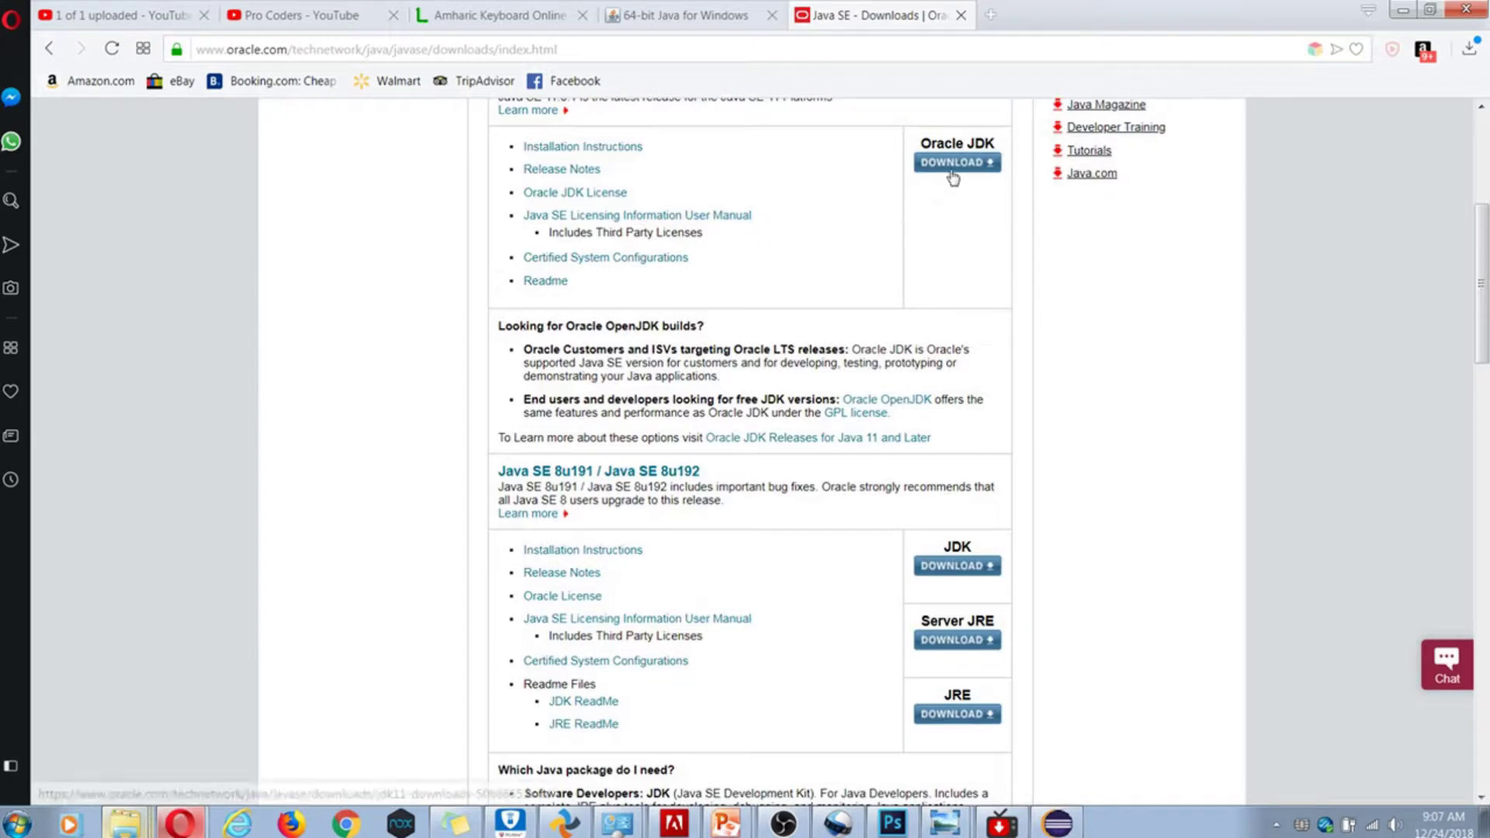
pyautogui.click(948, 569)
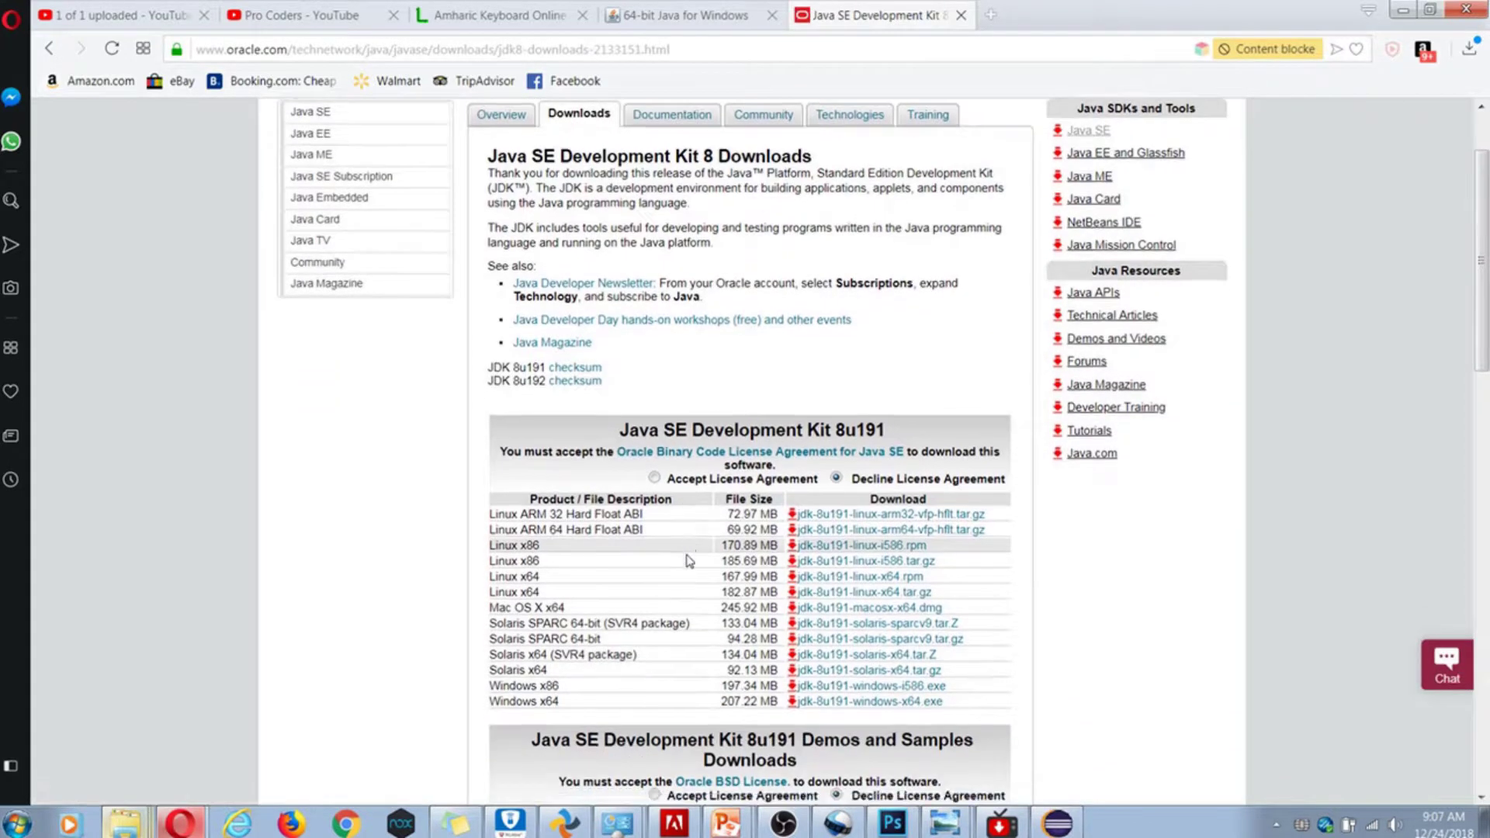
pyautogui.scroll(-3, 722, 305)
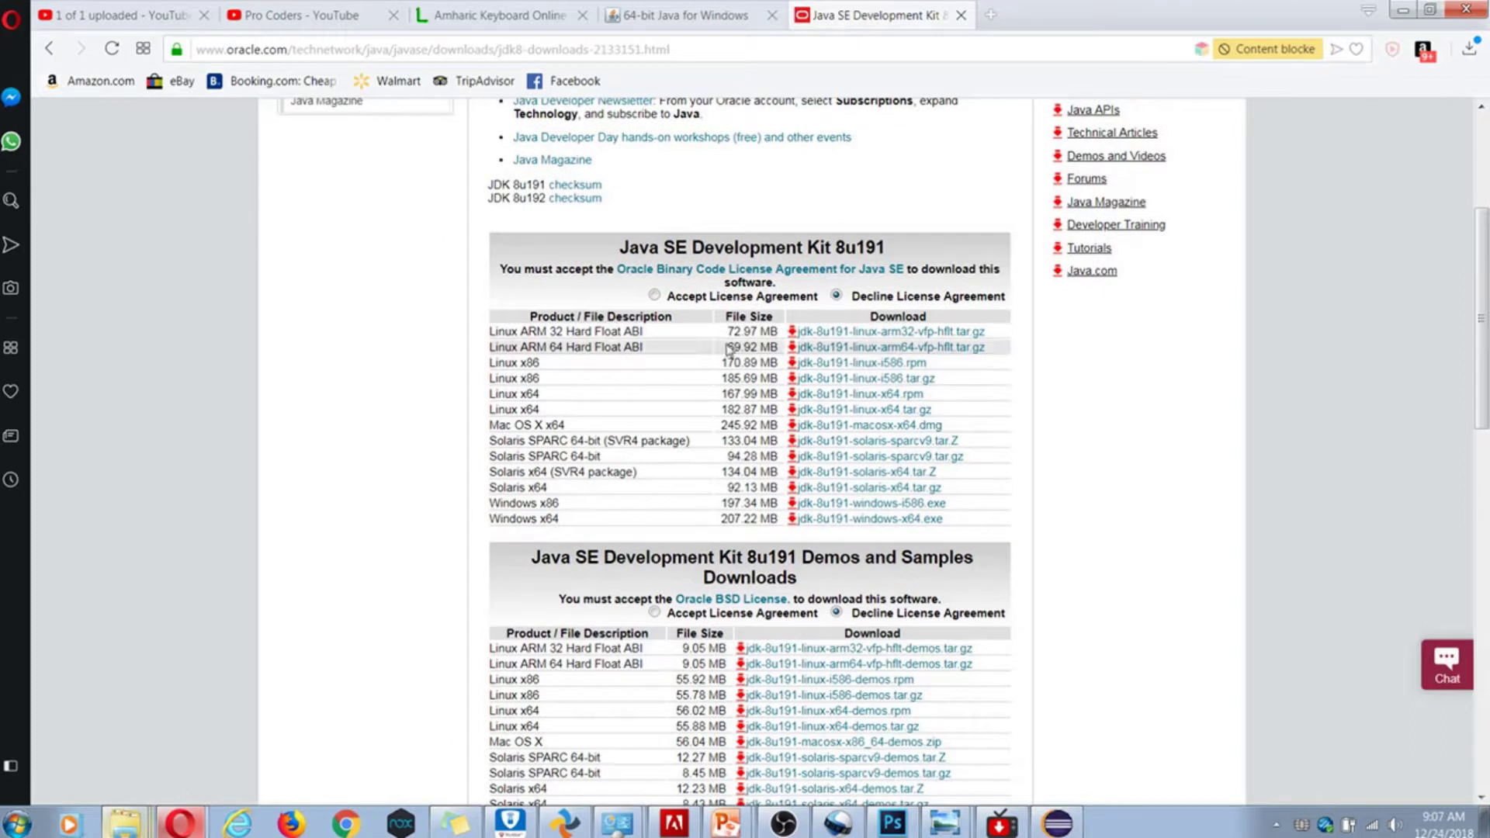
pyautogui.click(723, 298)
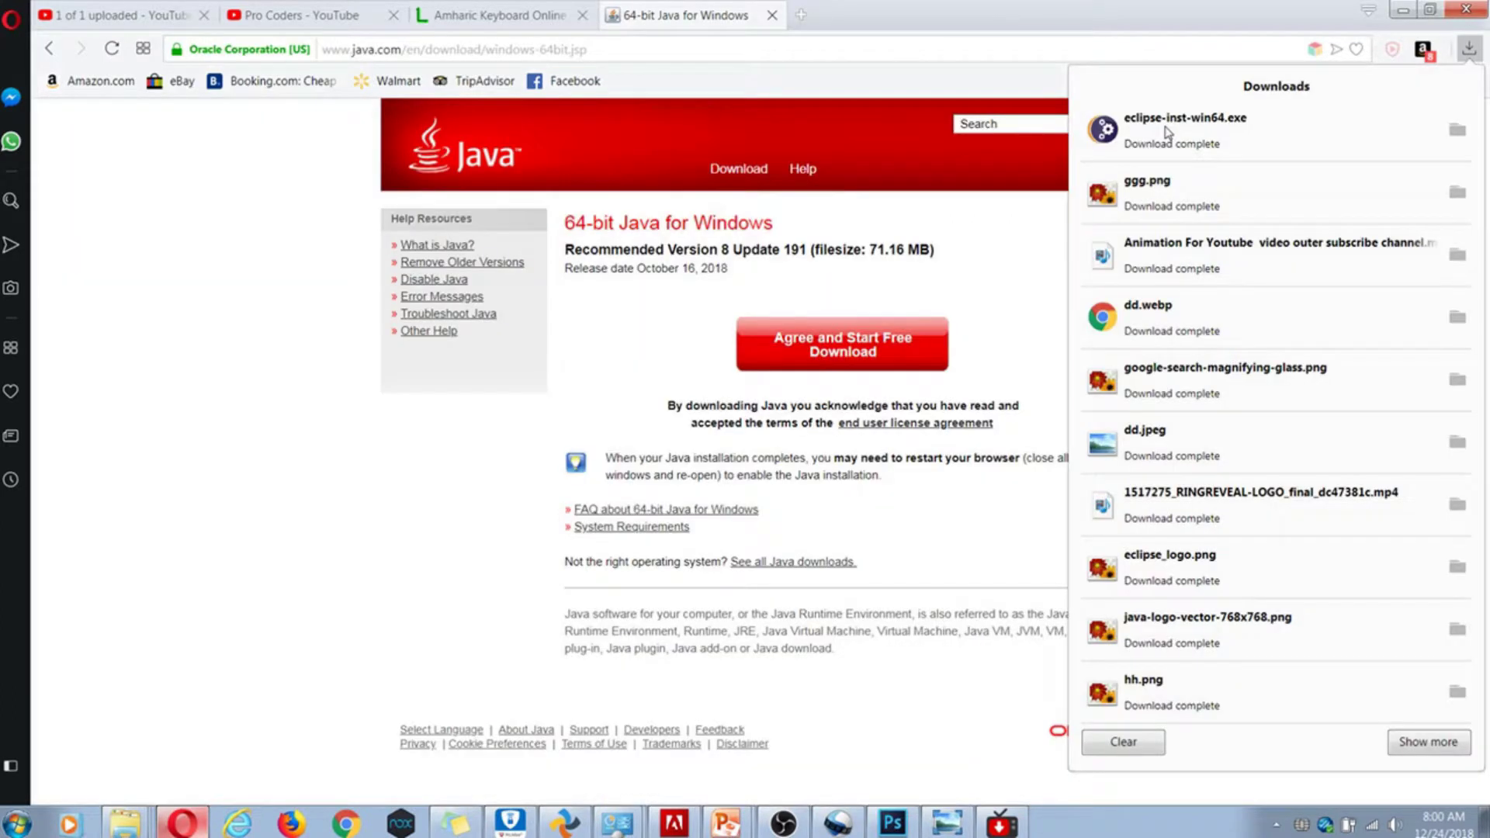
# Run the downloaded eclipse-inst-win64.exe and start installing Eclipse IDE for Java Developers with the default folder and shortcut options.
pyautogui.click(1169, 134)
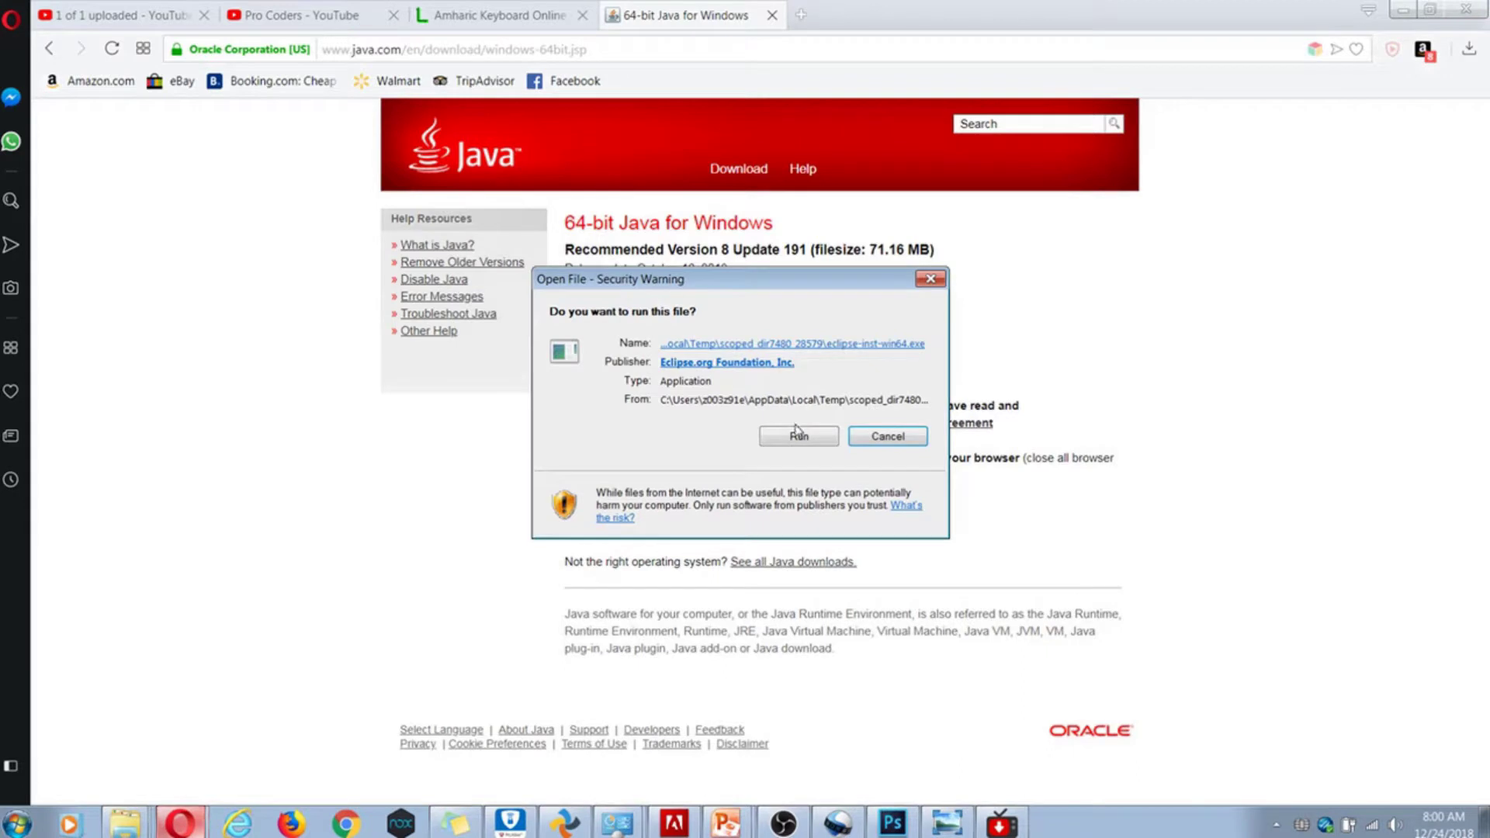
pyautogui.click(798, 437)
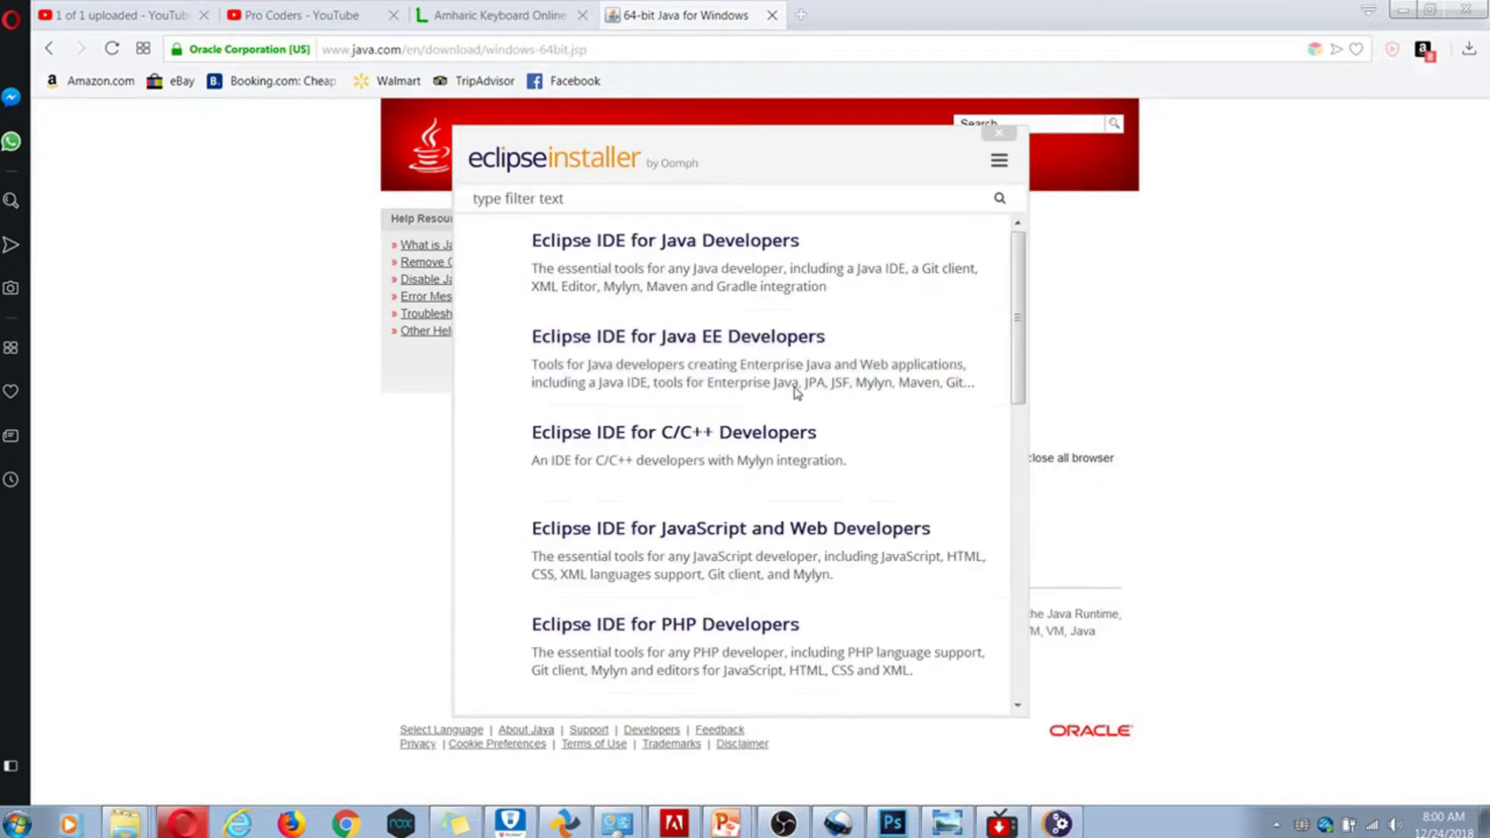
pyautogui.click(684, 290)
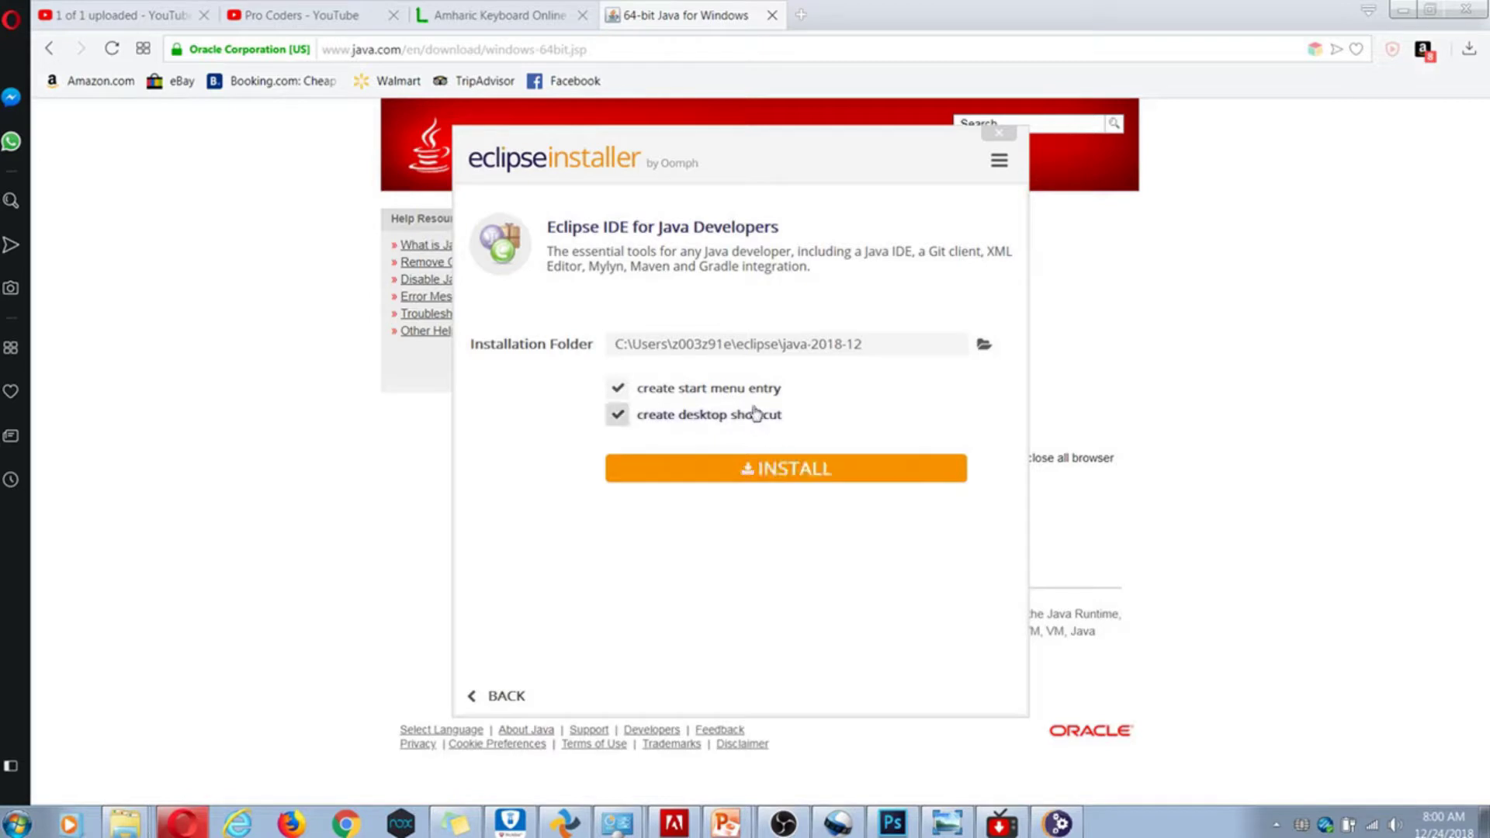
pyautogui.click(774, 475)
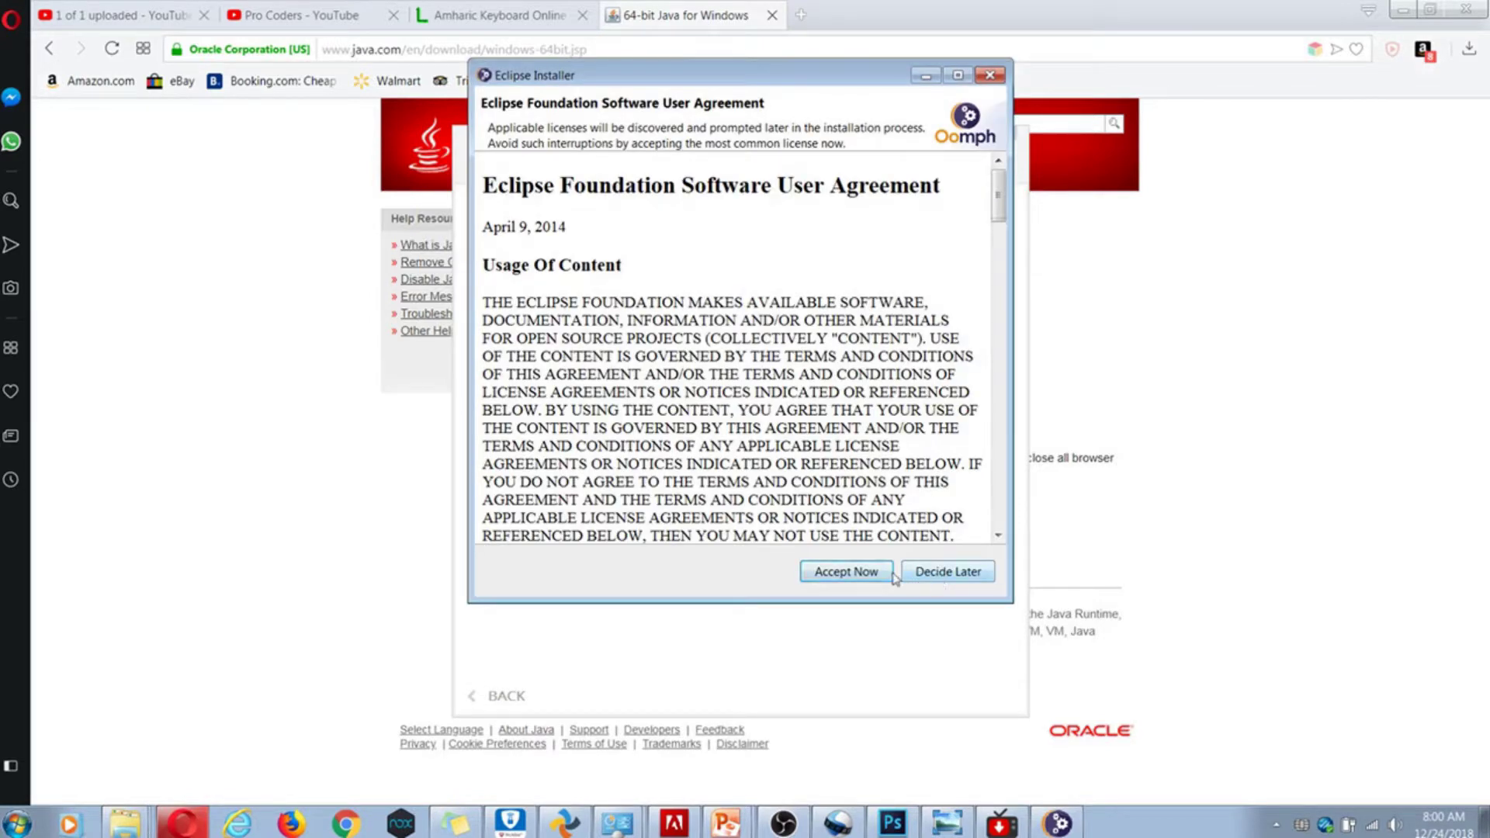
# Read through the Eclipse Foundation Software User Agreement and accept it.
pyautogui.scroll(-10, 844, 423)
pyautogui.scroll(-5, 845, 423)
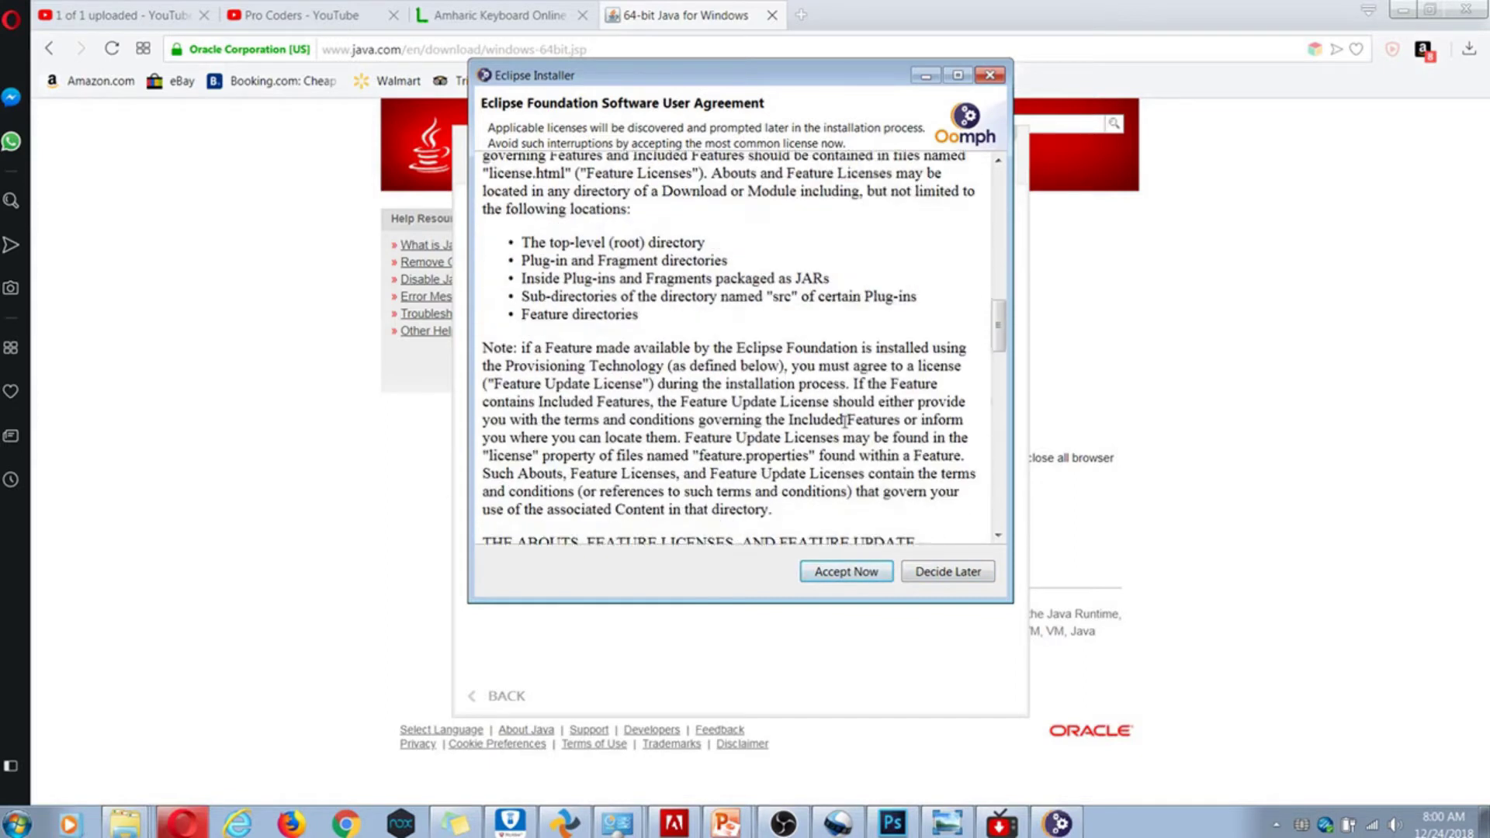
pyautogui.scroll(-3, 882, 466)
pyautogui.scroll(-8, 883, 466)
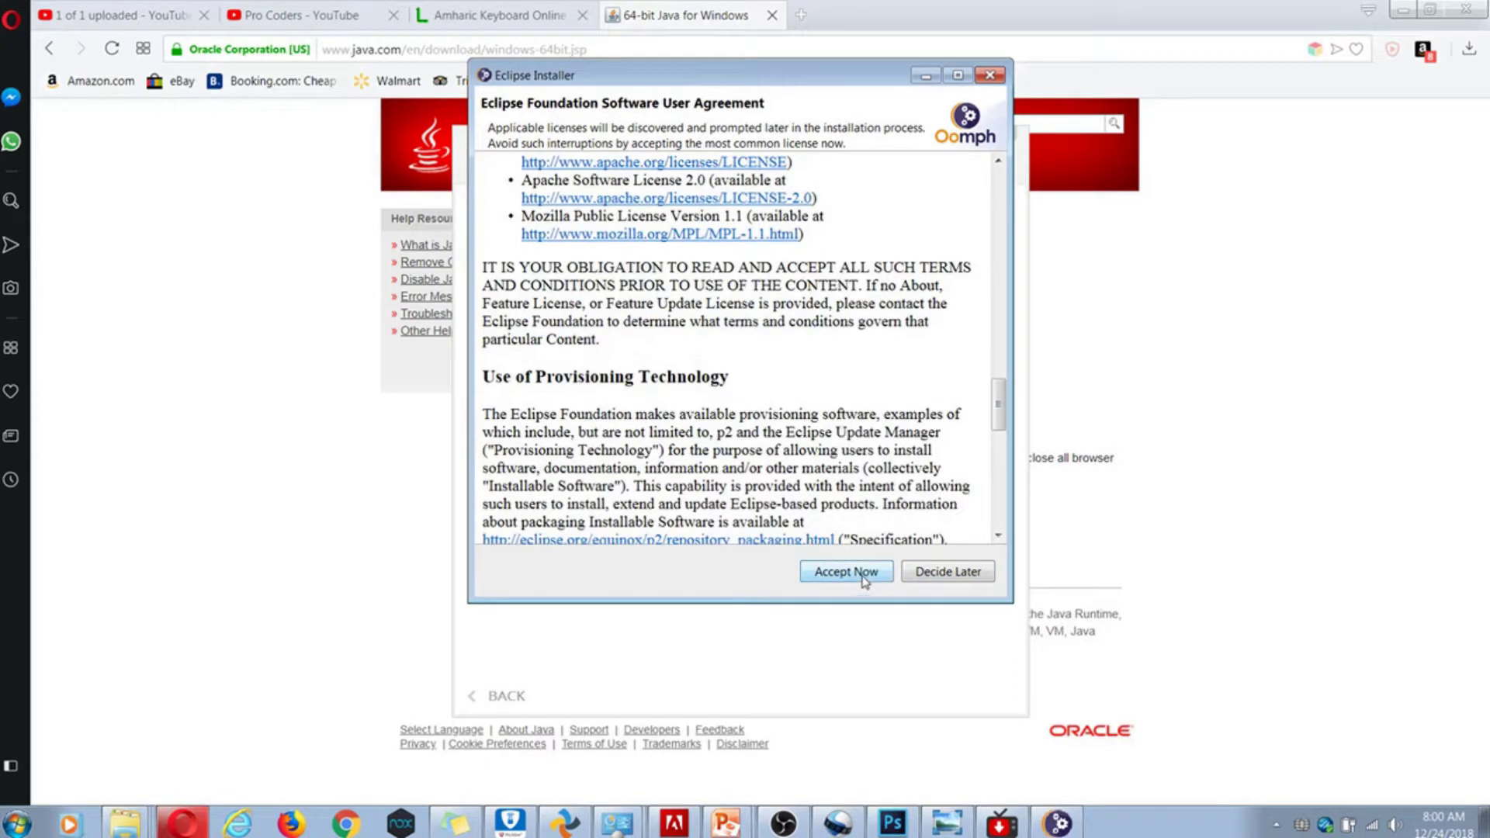
pyautogui.click(864, 575)
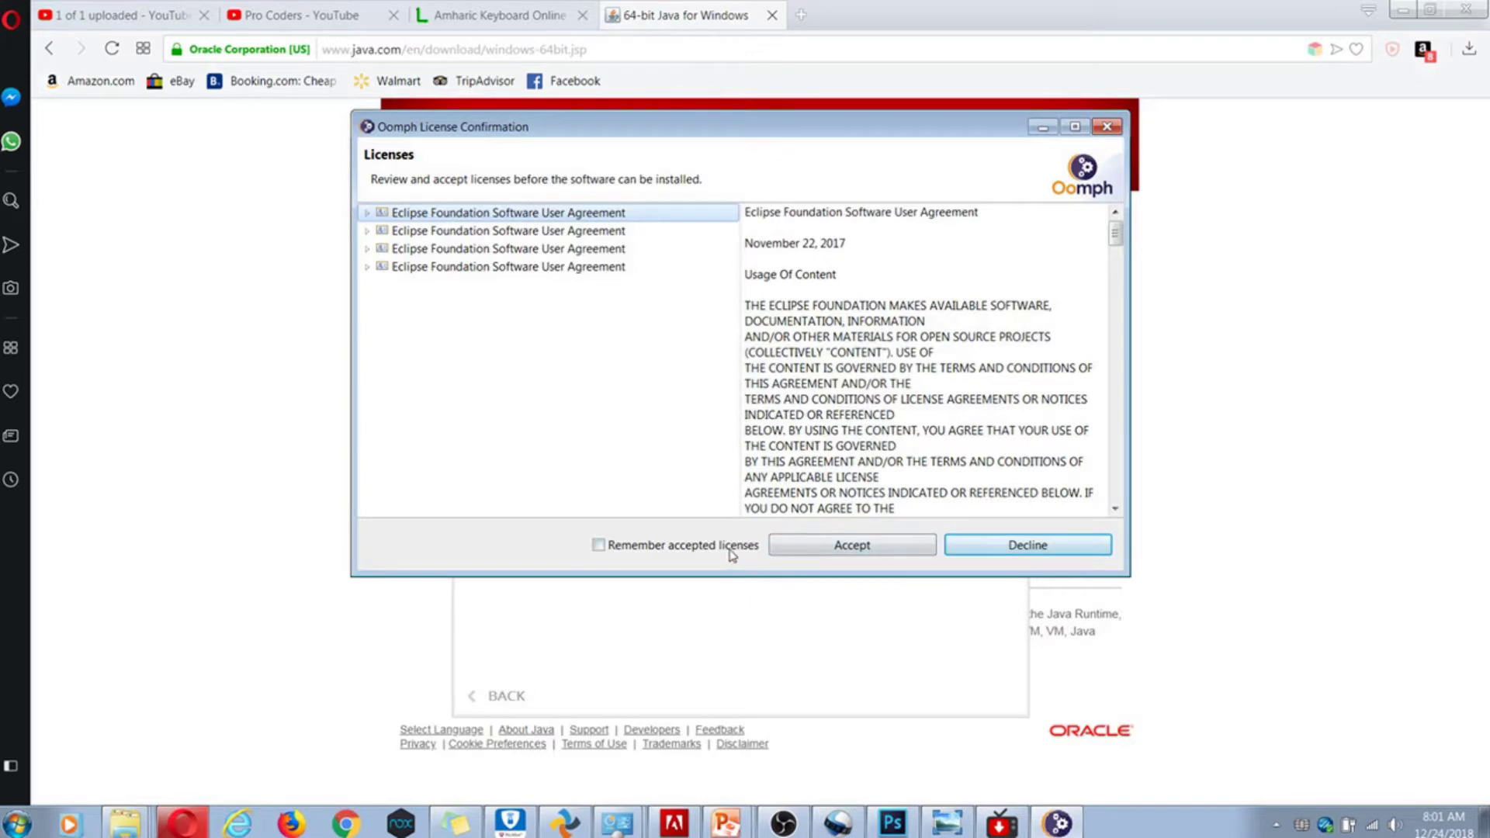
# Accept the Oomph licenses with the choice remembered, and trust the Eclipse Foundation signing certificate.
pyautogui.click(747, 551)
pyautogui.click(815, 548)
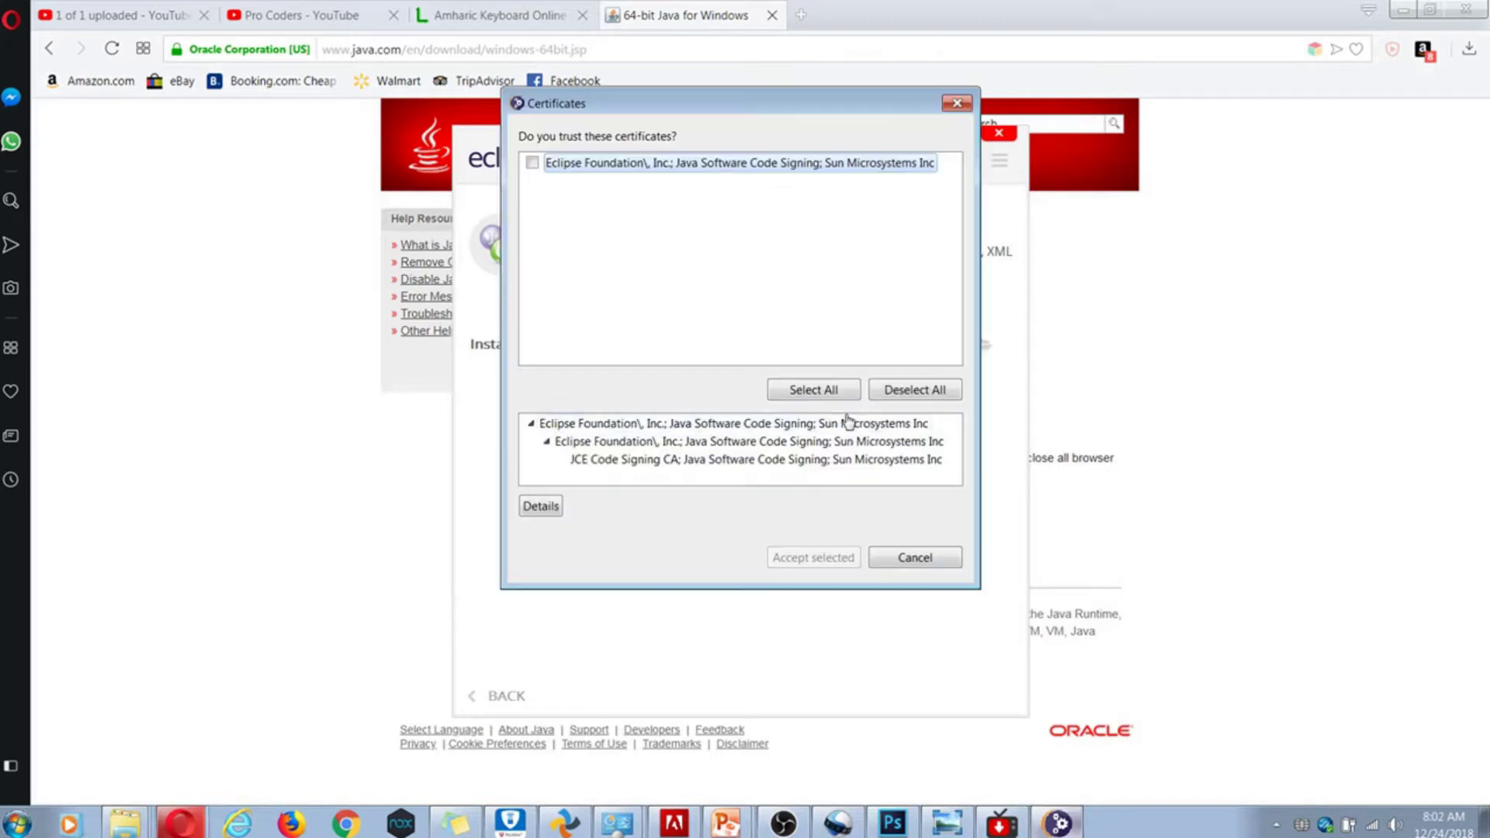
pyautogui.click(837, 392)
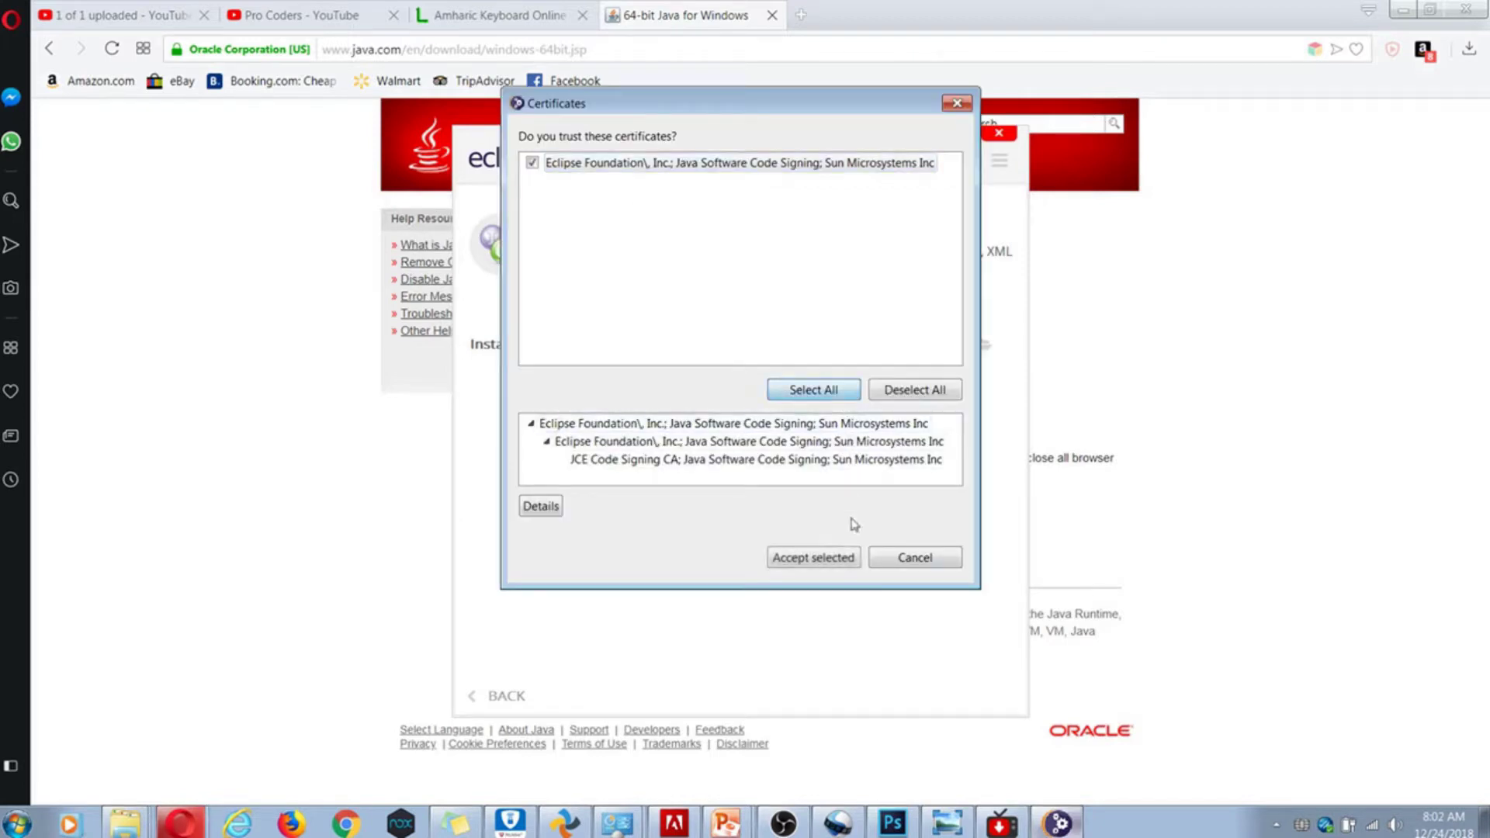
pyautogui.click(837, 565)
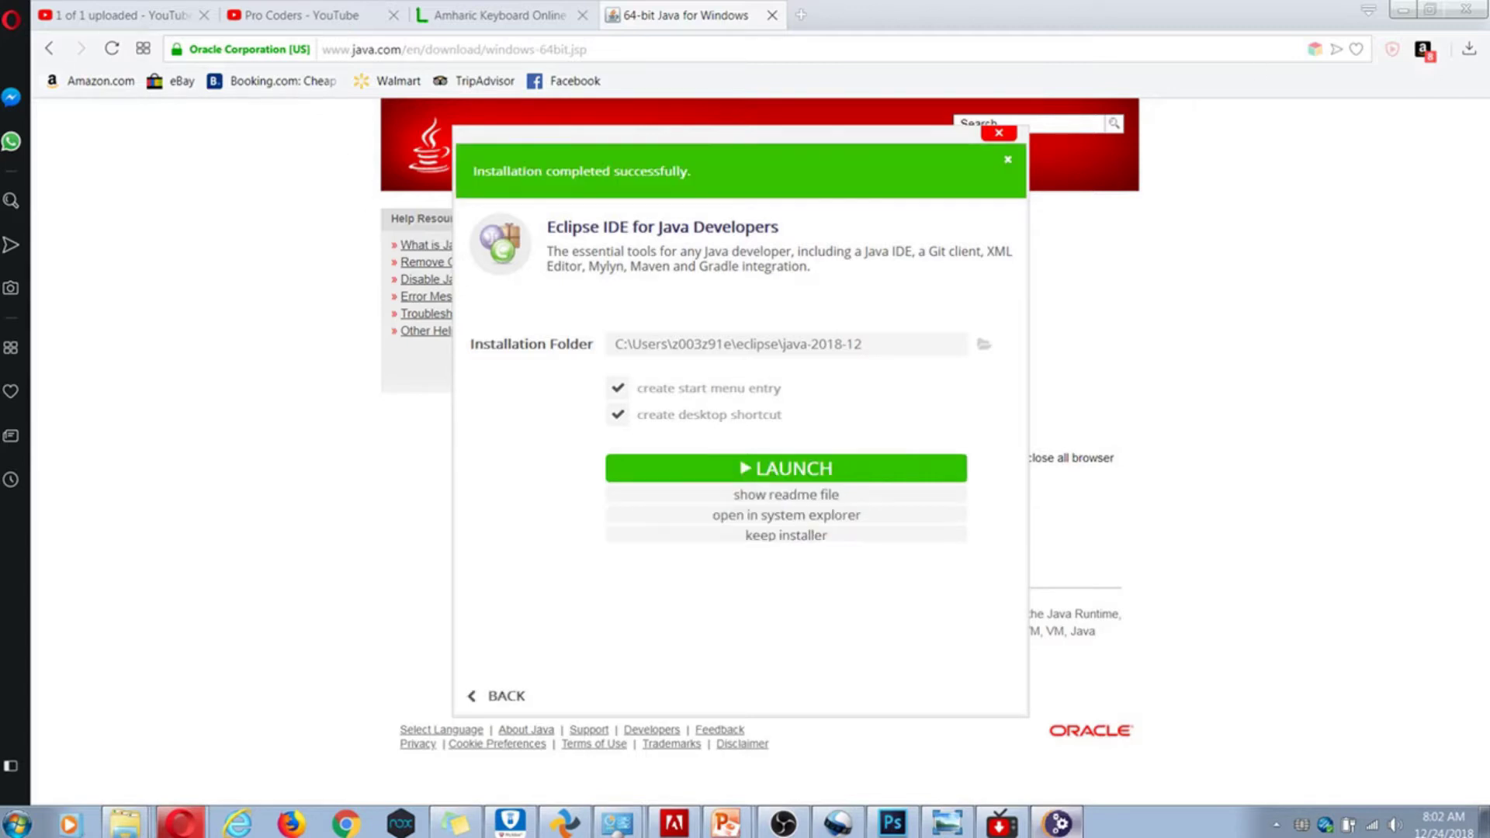
# Launch the installed Eclipse IDE and browse to the Documents library for the workspace directory.
pyautogui.click(915, 469)
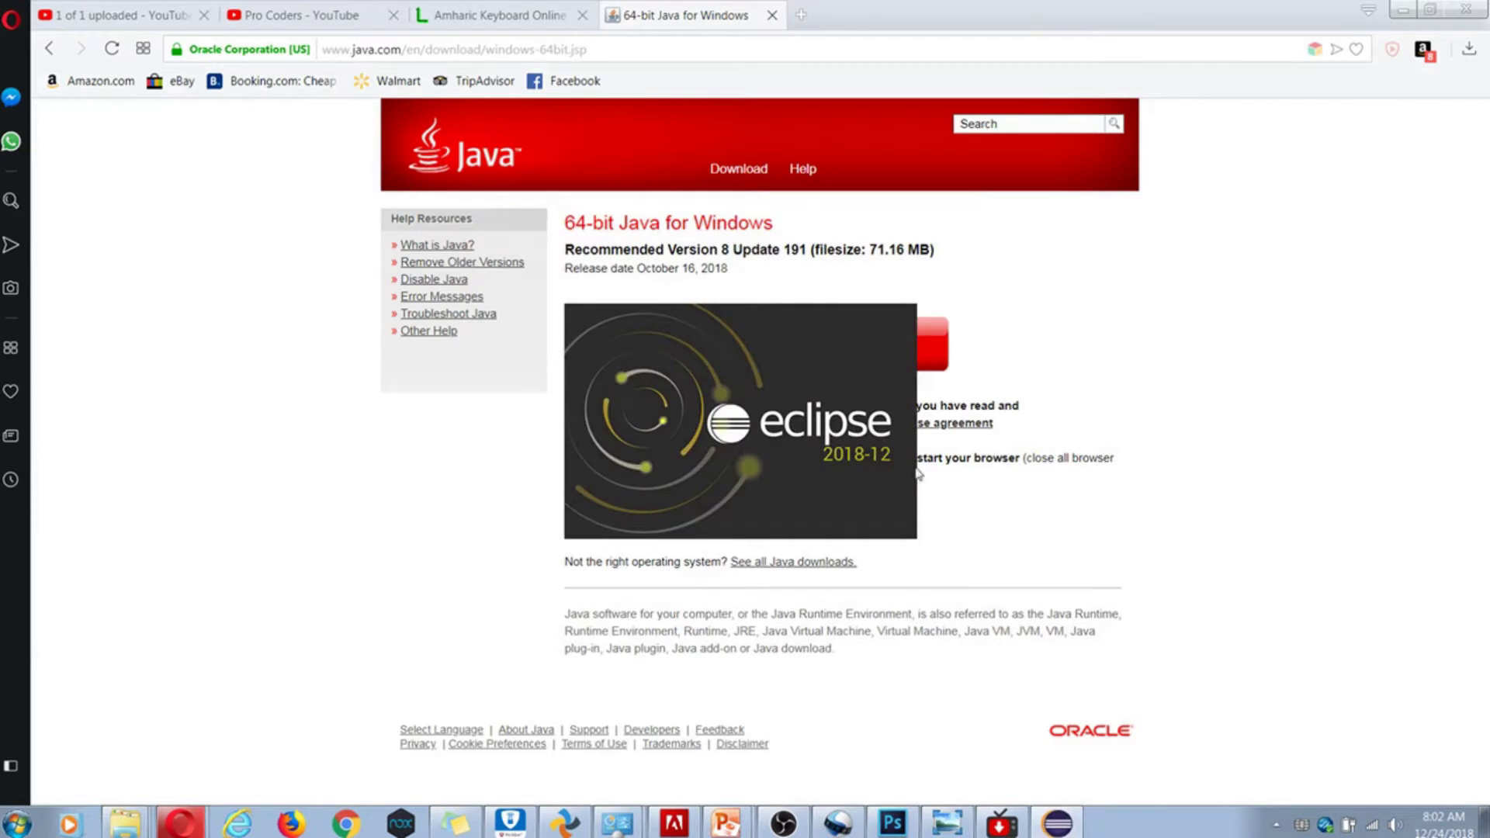
pyautogui.click(16, 823)
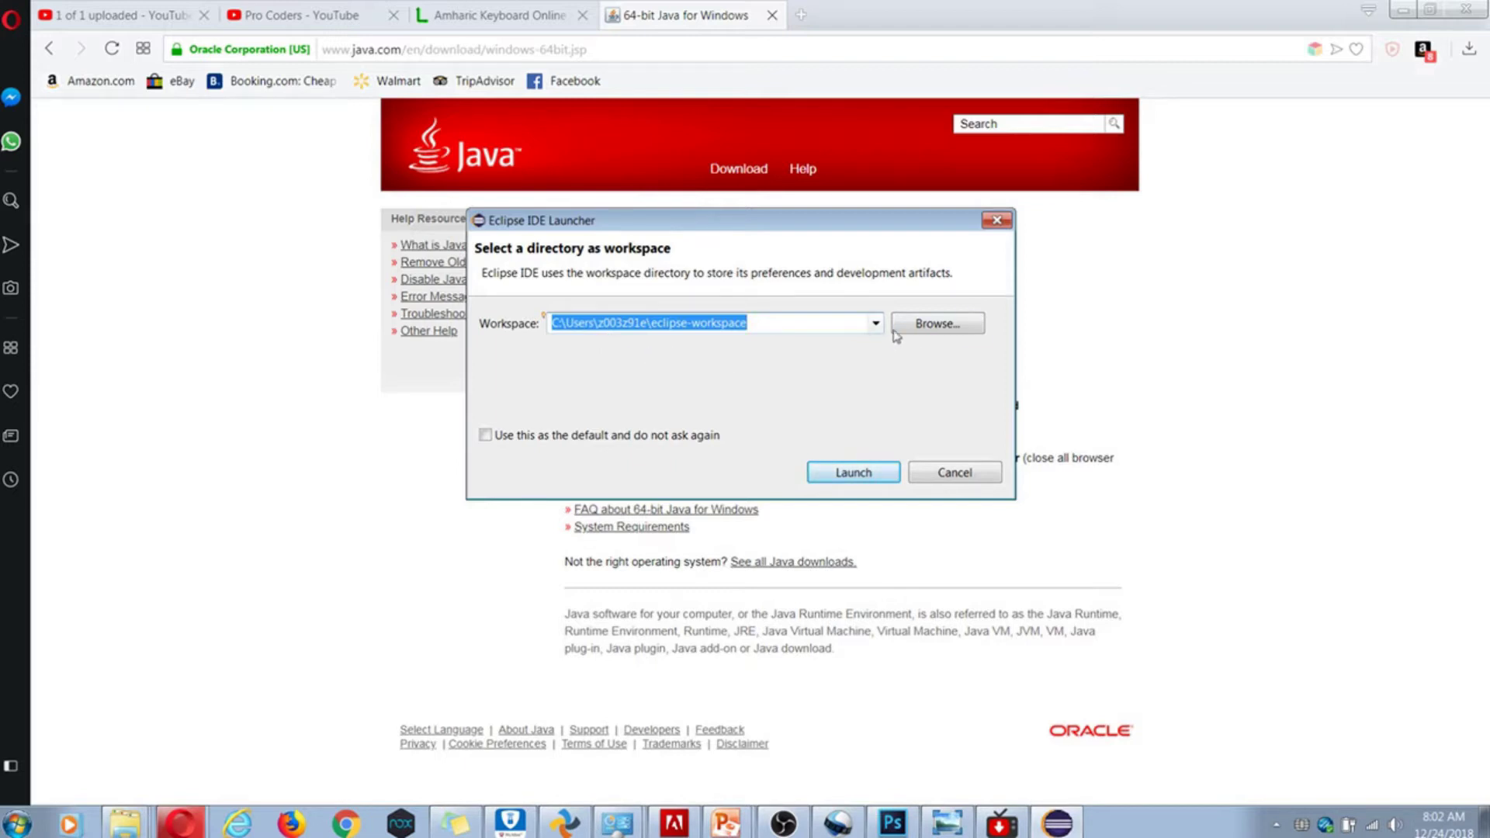
pyautogui.click(923, 328)
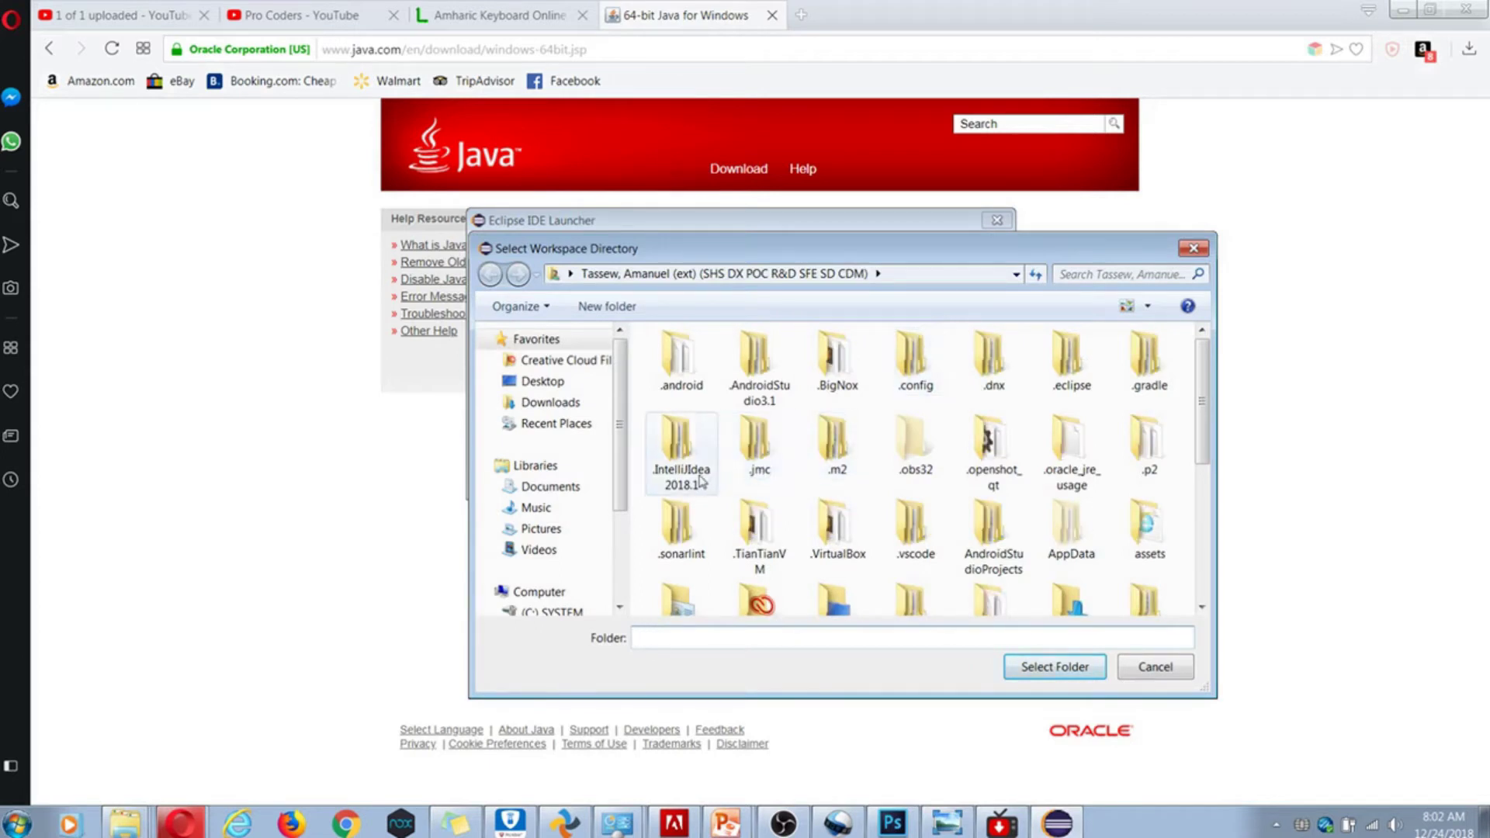
pyautogui.click(600, 496)
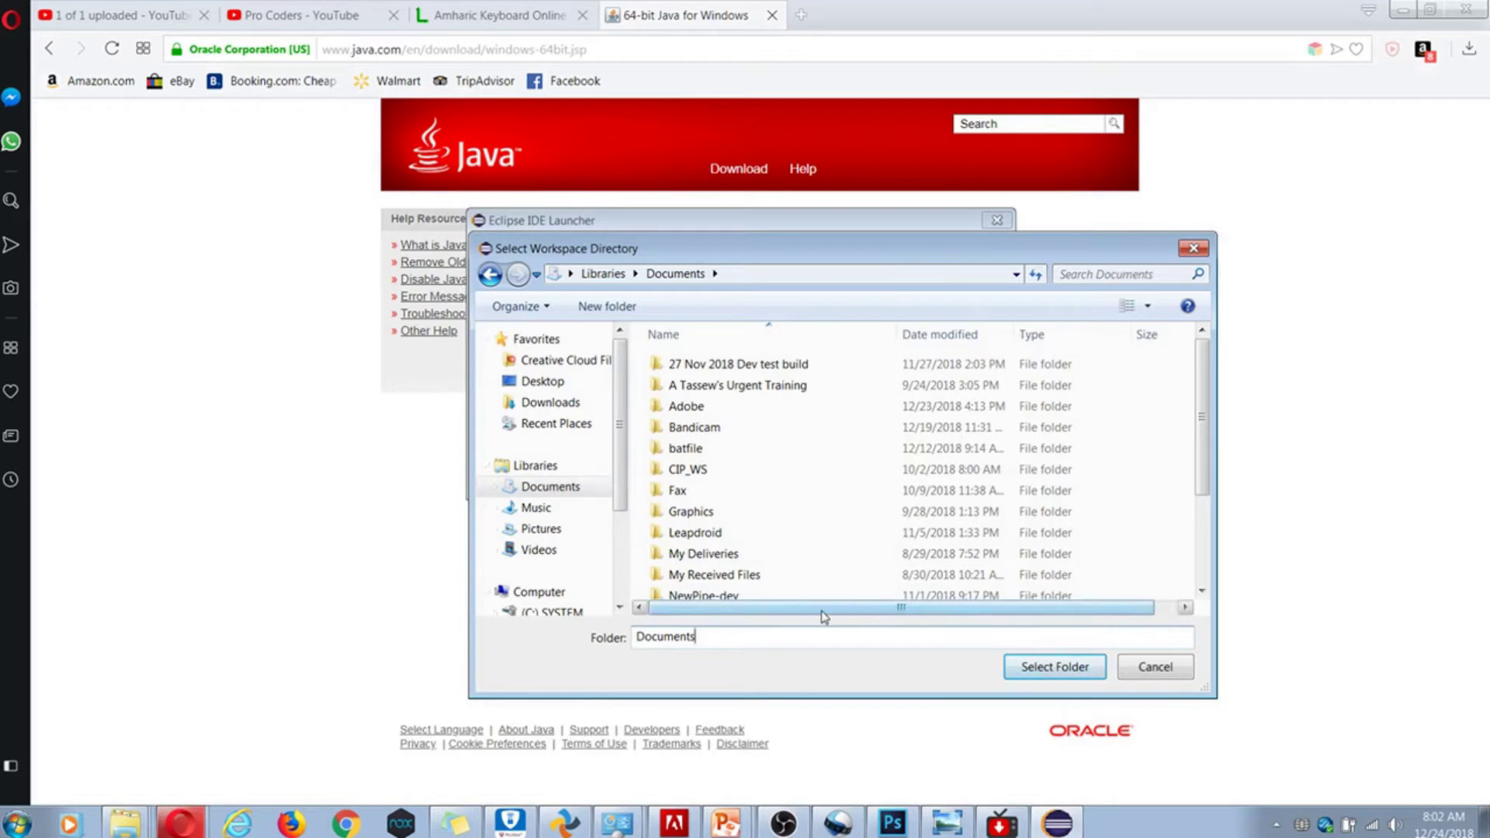
# Create a folder named "Java Tutorial In Amharic" in Documents and select it as the workspace directory.
pyautogui.press('BackSpace')
pyautogui.click(877, 637)
pyautogui.hotkey('ctrl', 'c')
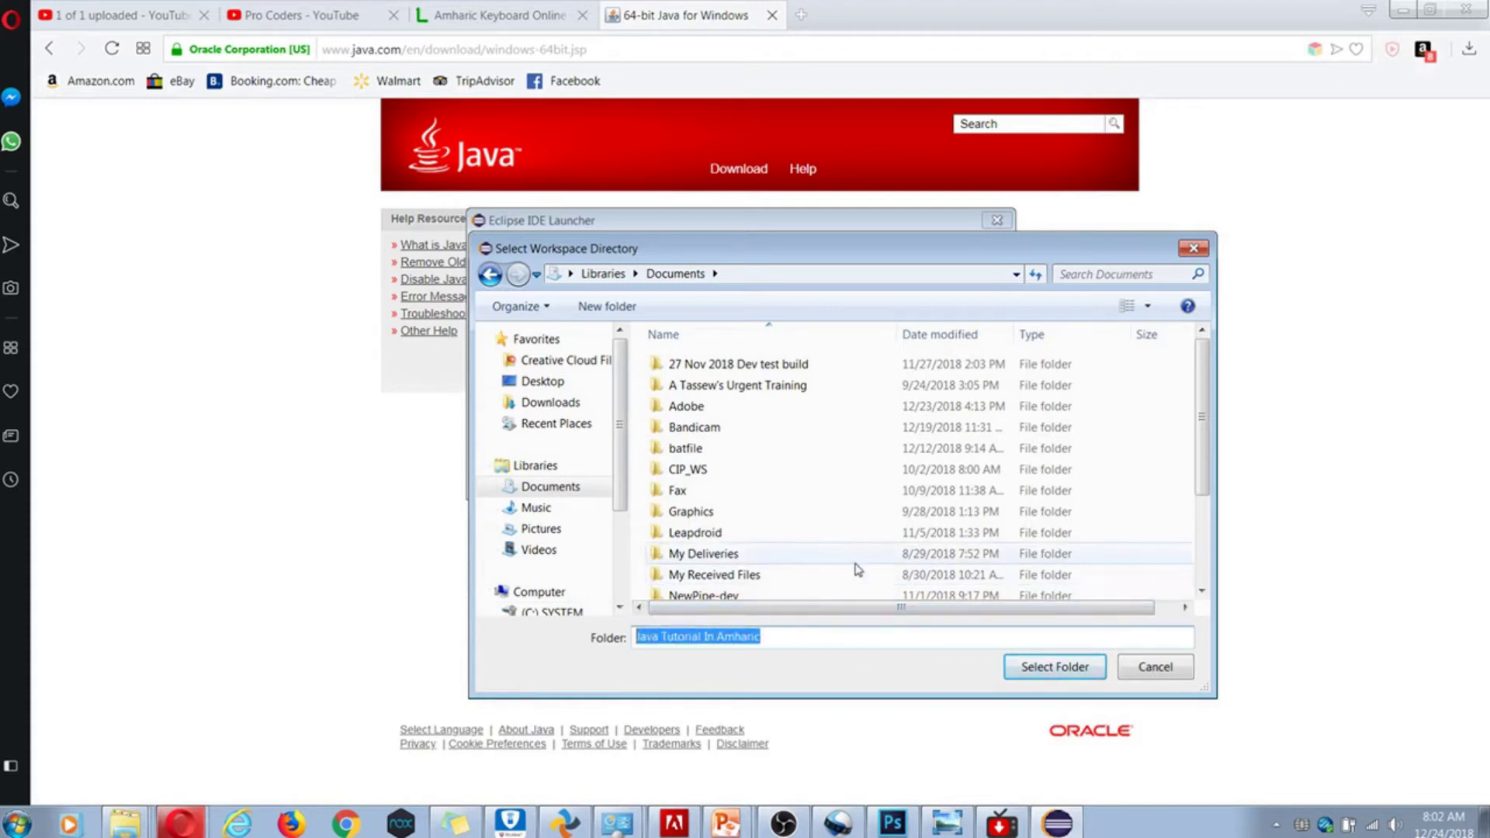
pyautogui.click(607, 306)
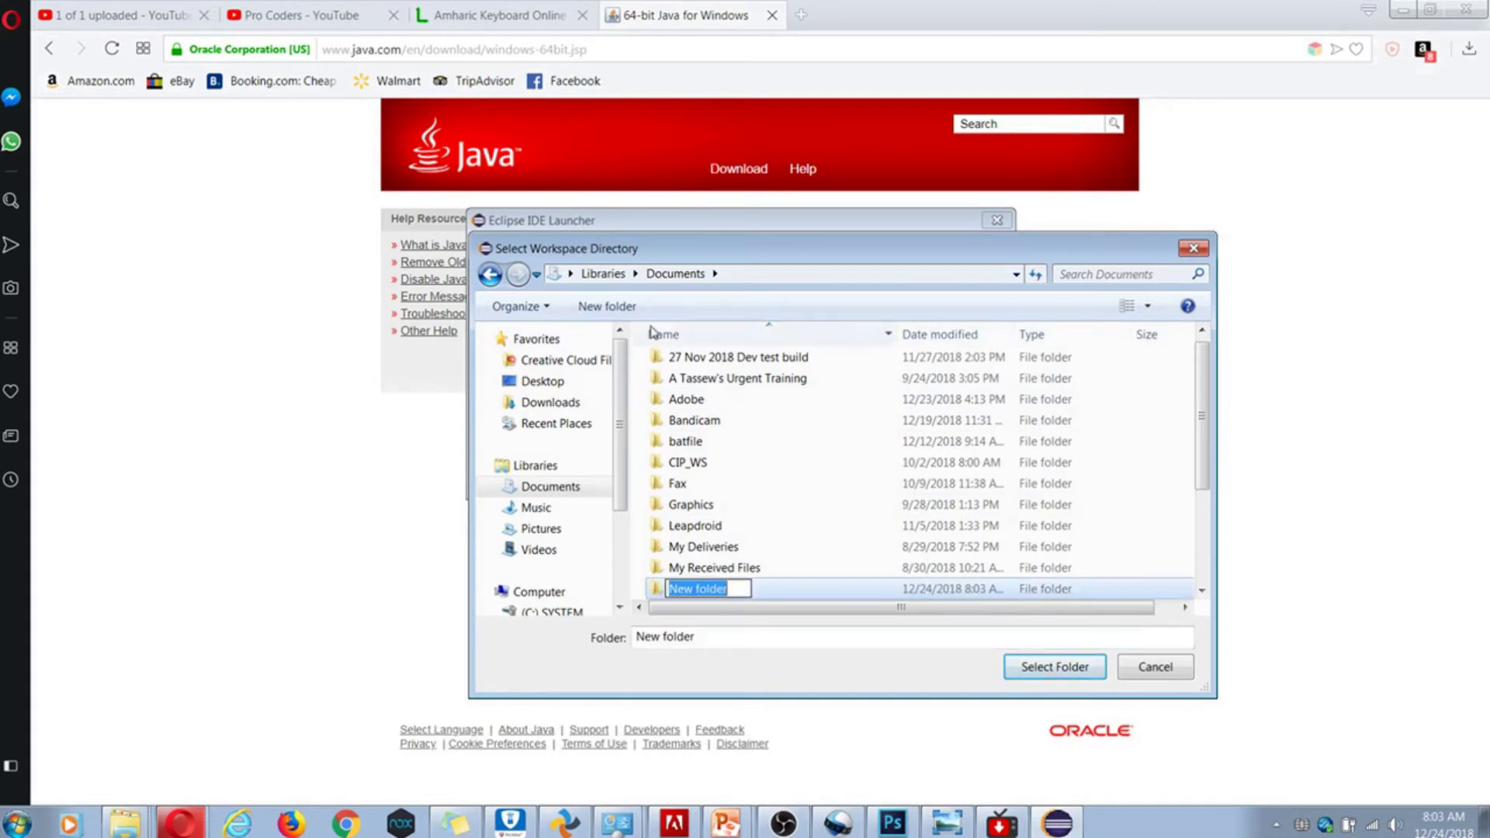
pyautogui.hotkey('ctrl', 'v')
pyautogui.press('Return')
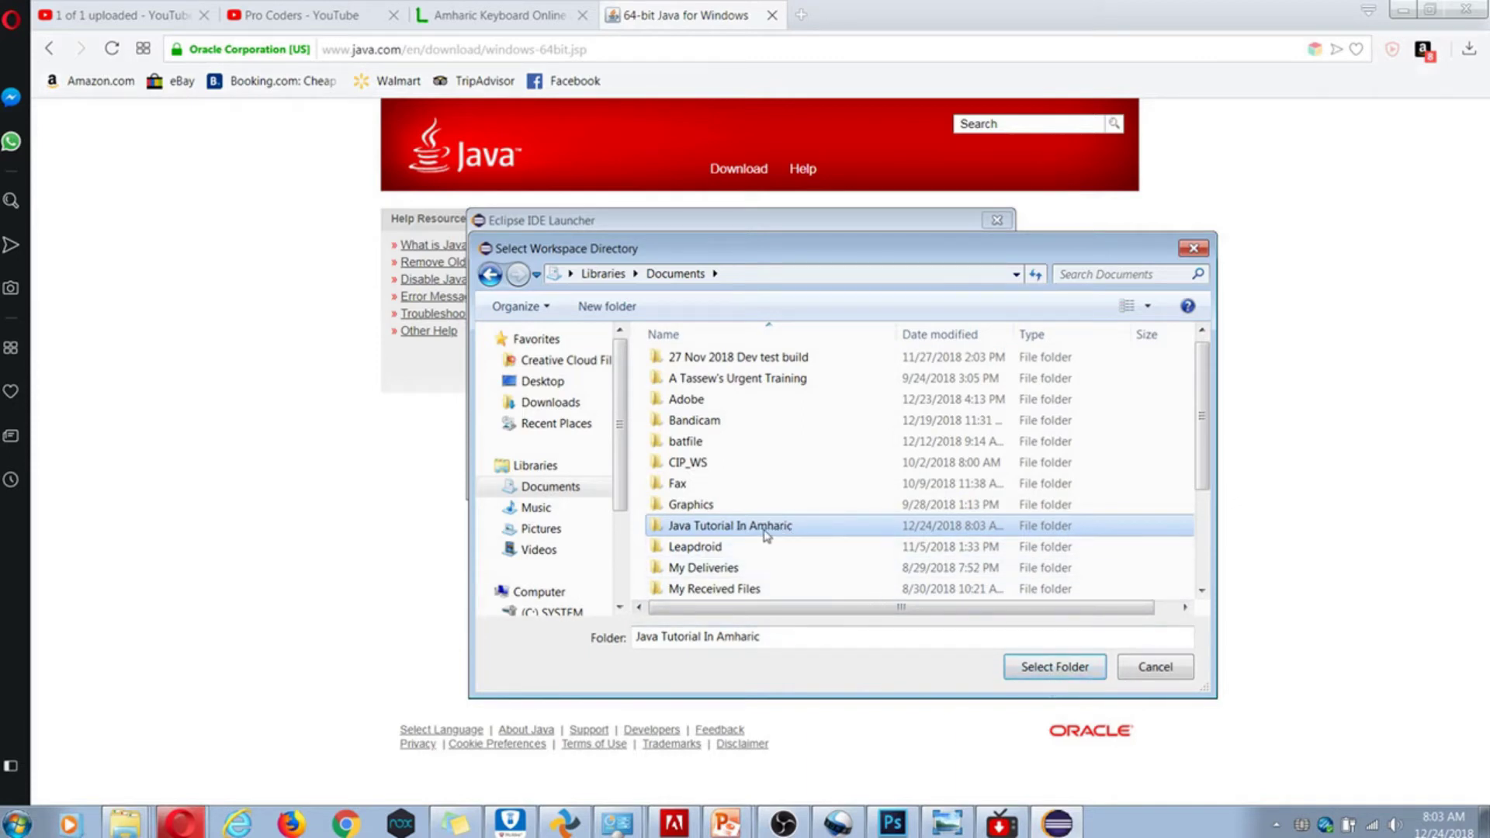
pyautogui.click(1032, 672)
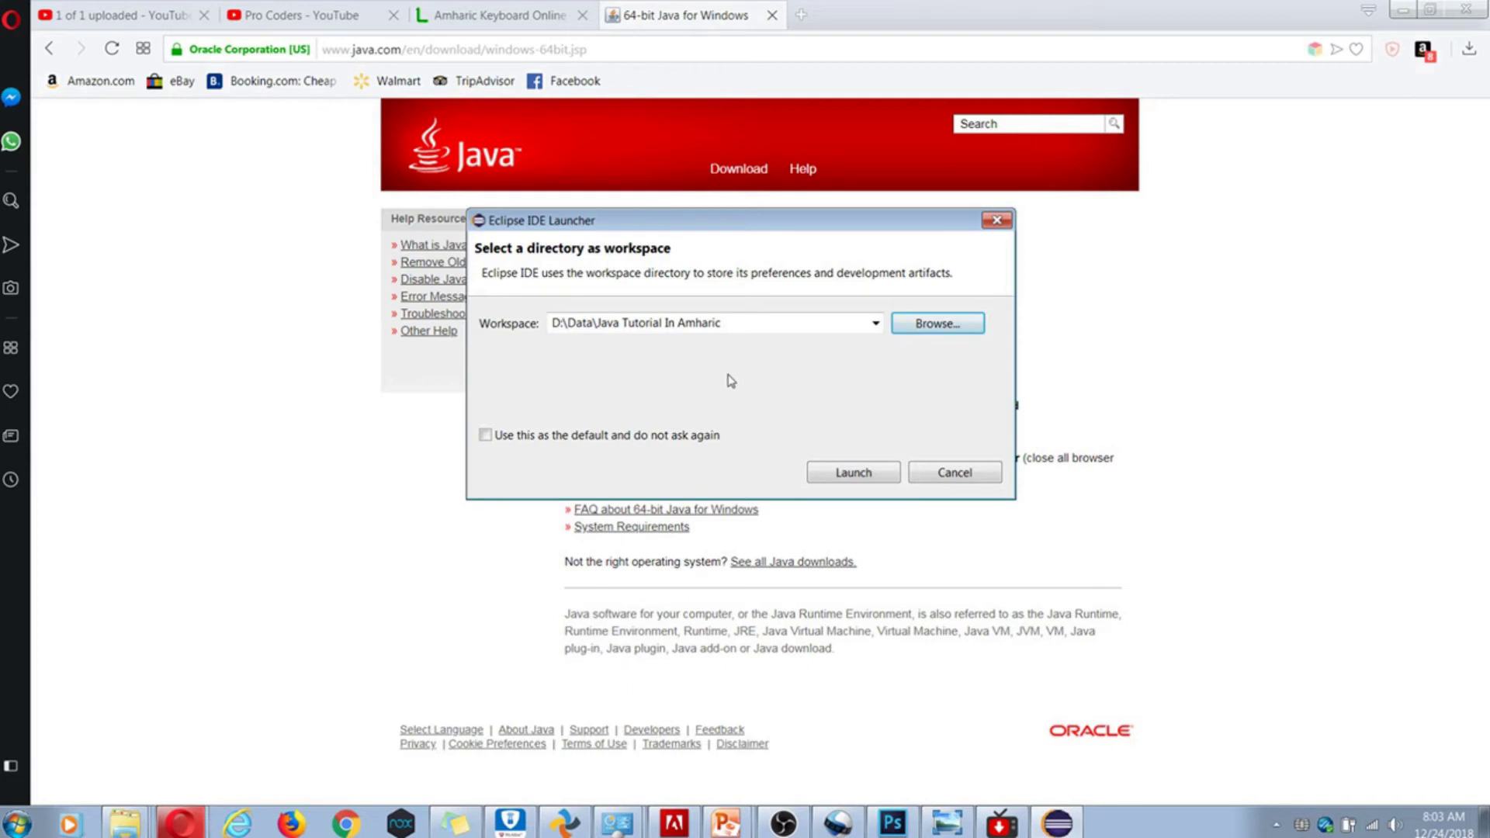
# Make this workspace the default without asking again, launch Eclipse with it, and maximize the Eclipse window.
pyautogui.click(687, 436)
pyautogui.click(862, 474)
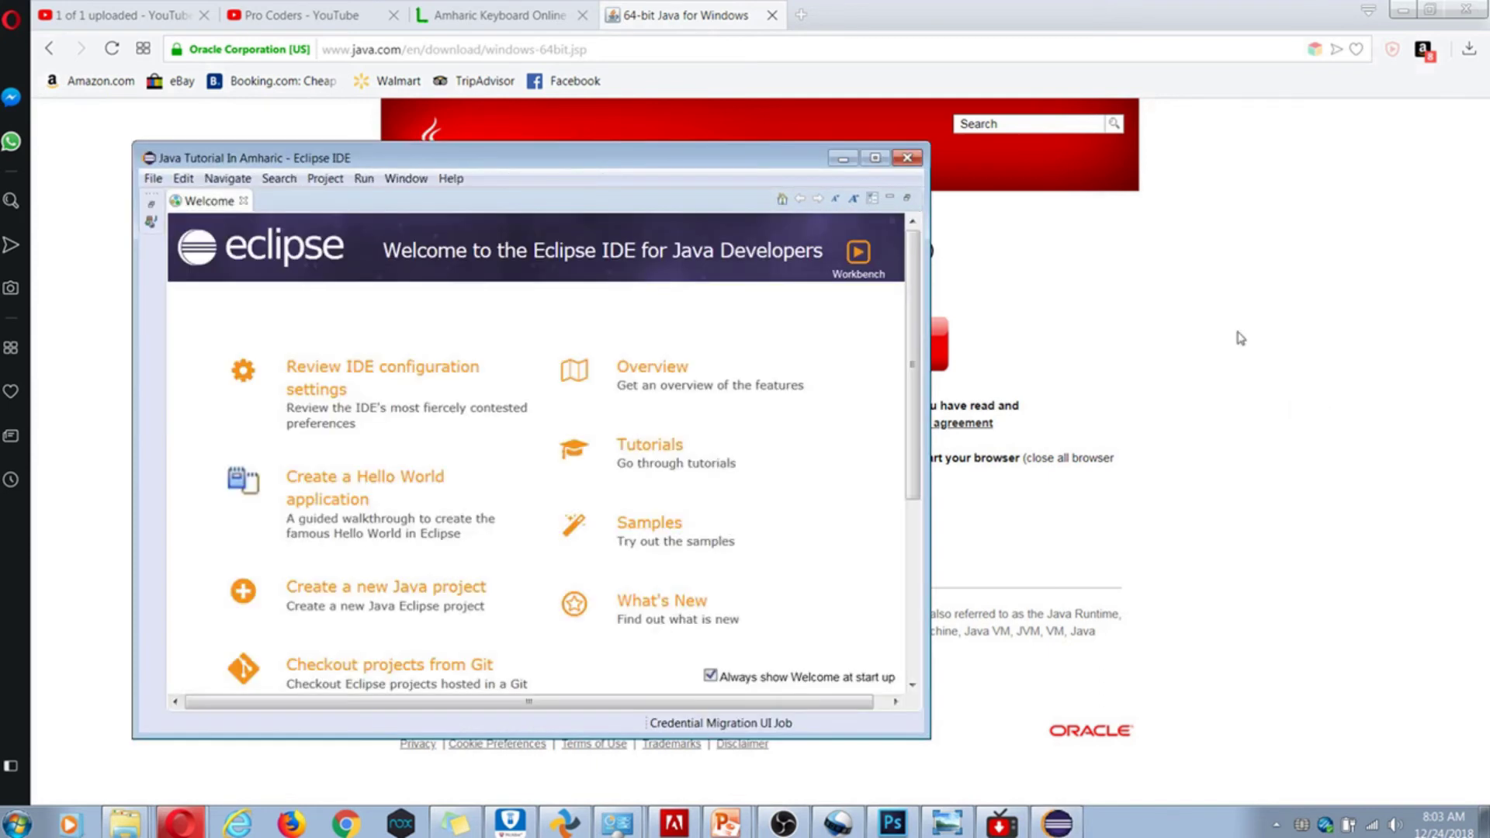
pyautogui.click(874, 158)
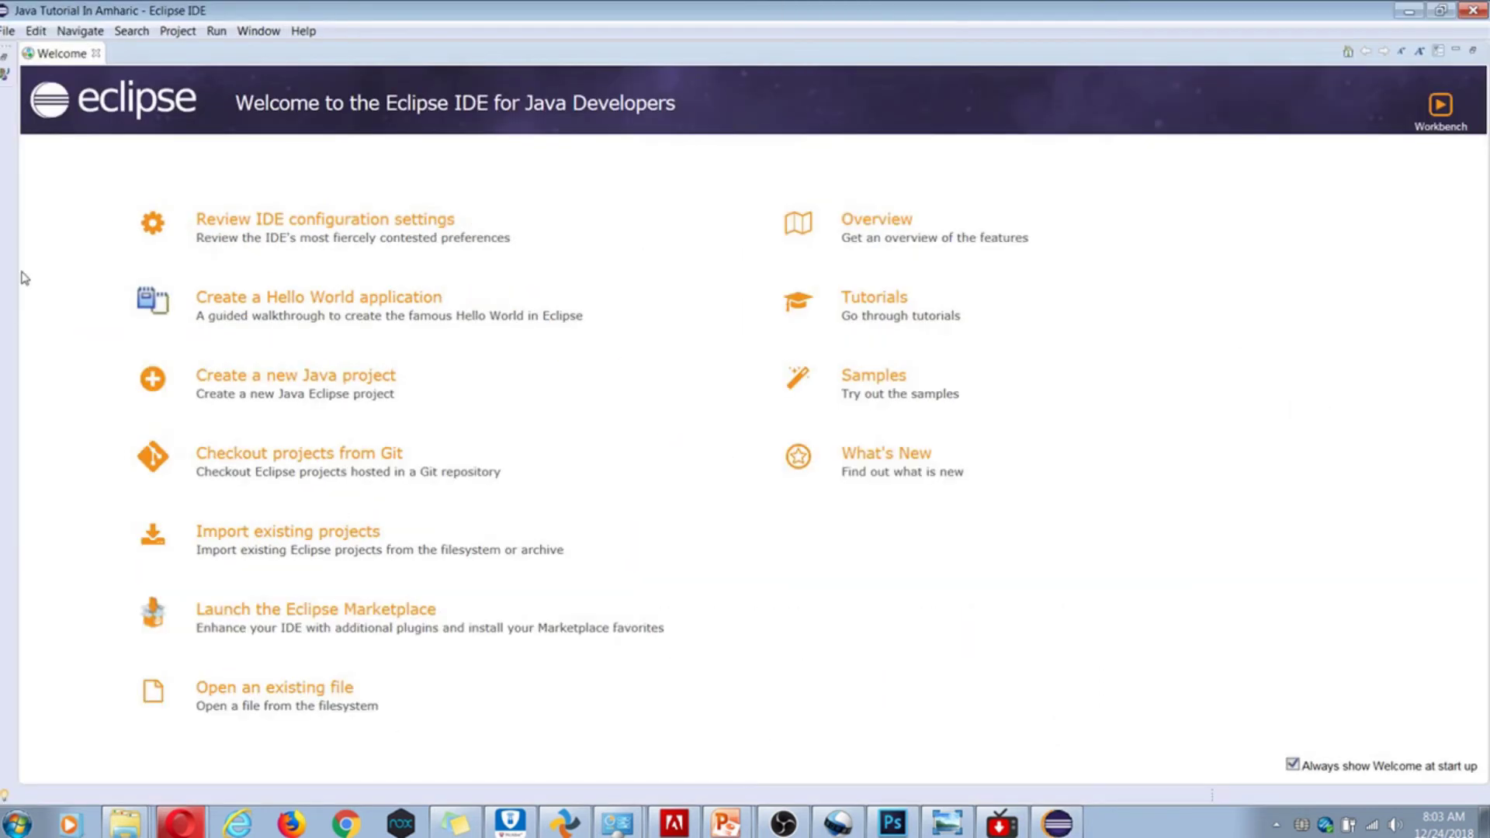